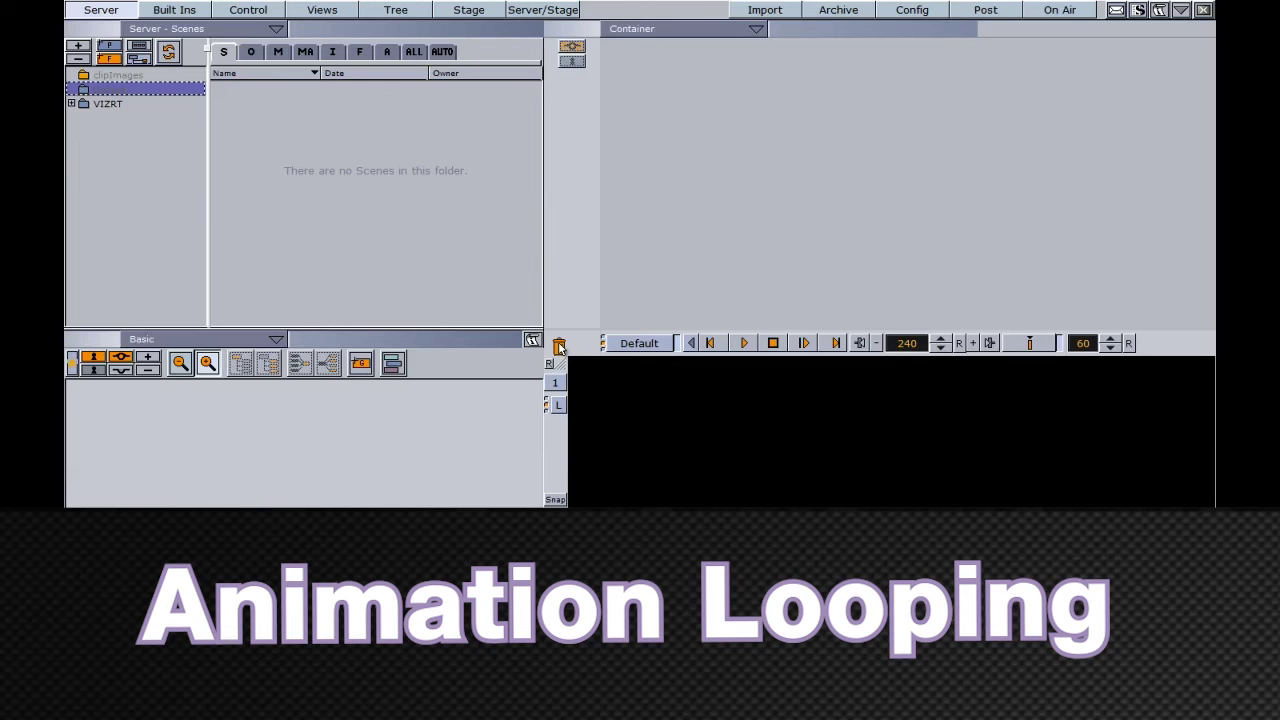
- Add a Sphere primitive from Built Ins to the scene tree
{"action": "left_click", "coordinate": [176, 9]}
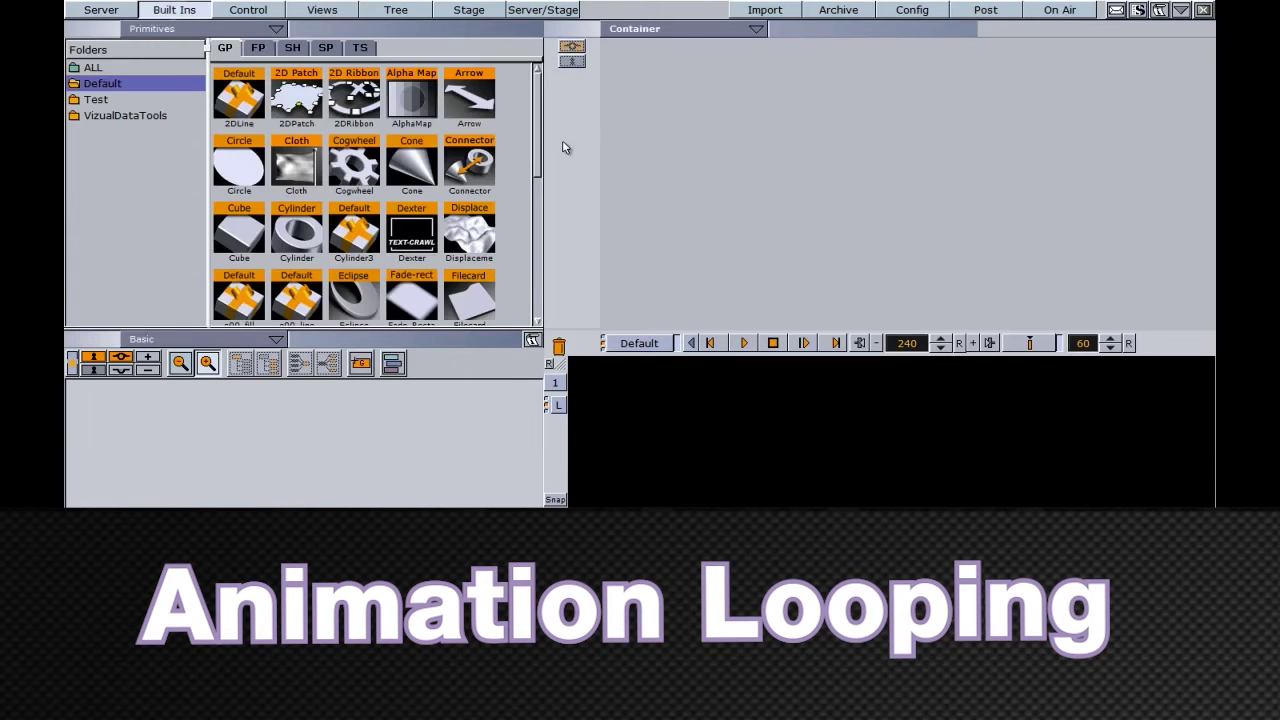
{"action": "scroll", "coordinate": [540, 148], "scroll_direction": "down", "scroll_amount": 5}
{"action": "left_click_drag", "start_coordinate": [239, 245], "coordinate": [176, 470]}
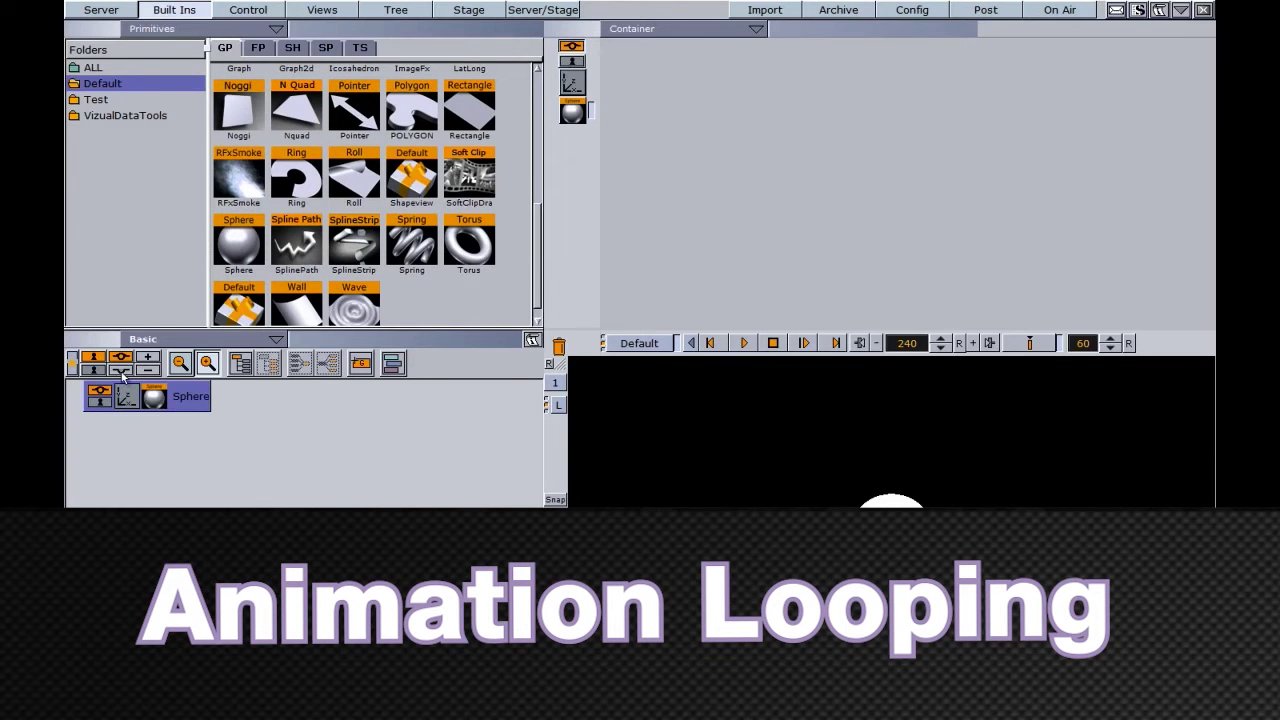
- Apply the GREEN material to the sphere and move it toward the upper left
{"action": "left_click", "coordinate": [76, 364]}
{"action": "left_click_drag", "start_coordinate": [242, 397], "coordinate": [191, 460]}
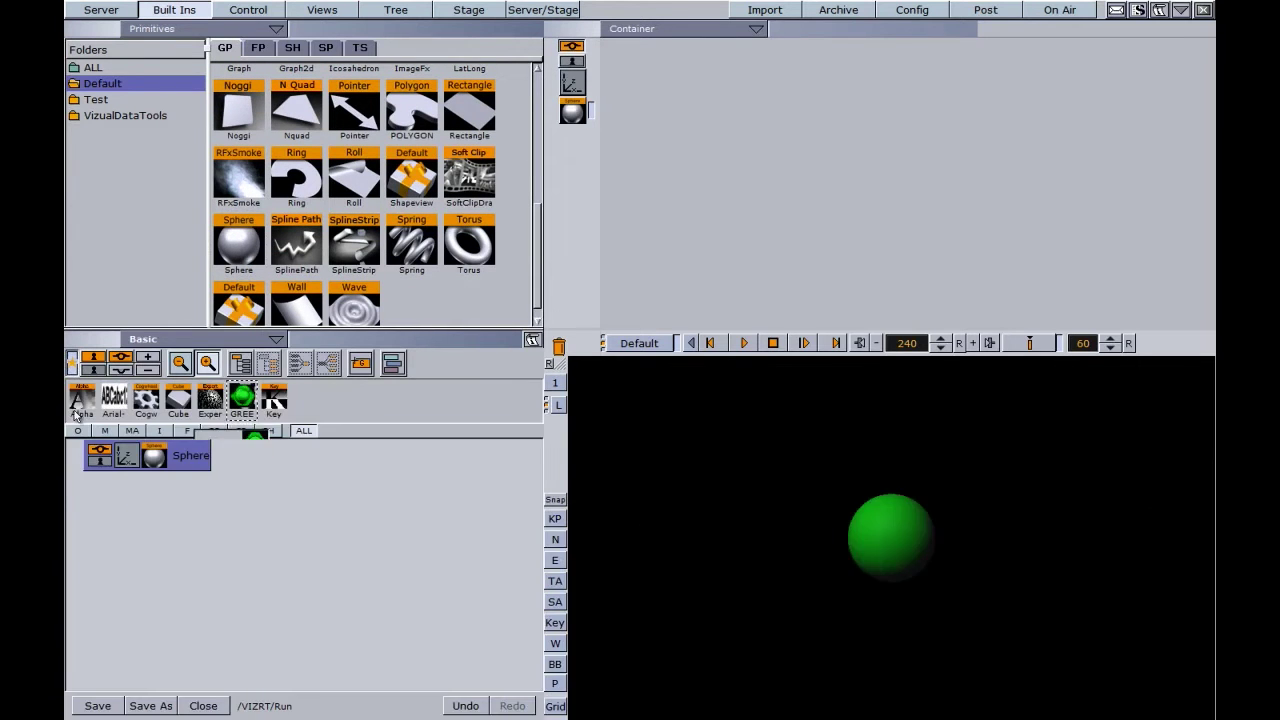
{"action": "left_click_drag", "start_coordinate": [883, 550], "coordinate": [630, 435]}
- Keyframe the sphere at new positions from frame 0 through frame 300, then preview playback
{"action": "left_click", "coordinate": [958, 344]}
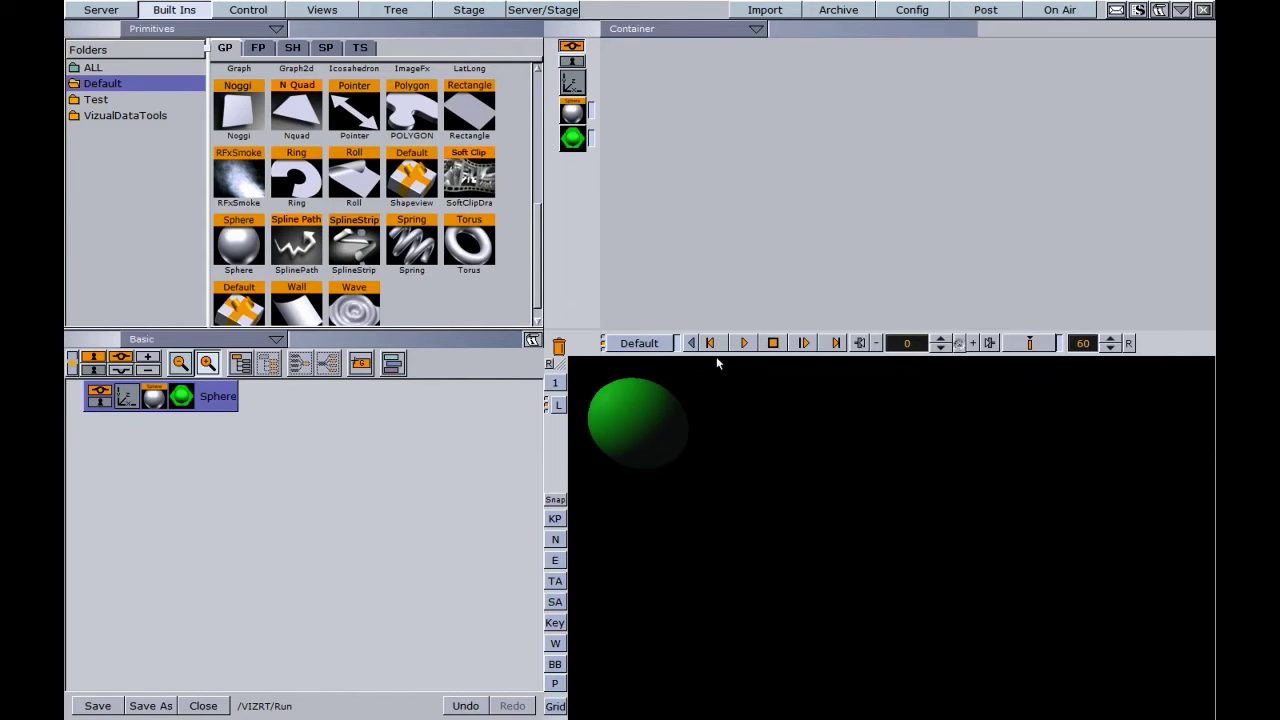
{"action": "left_click_drag", "start_coordinate": [622, 428], "coordinate": [599, 660]}
{"action": "left_click", "coordinate": [1026, 344]}
{"action": "left_click", "coordinate": [1036, 345]}
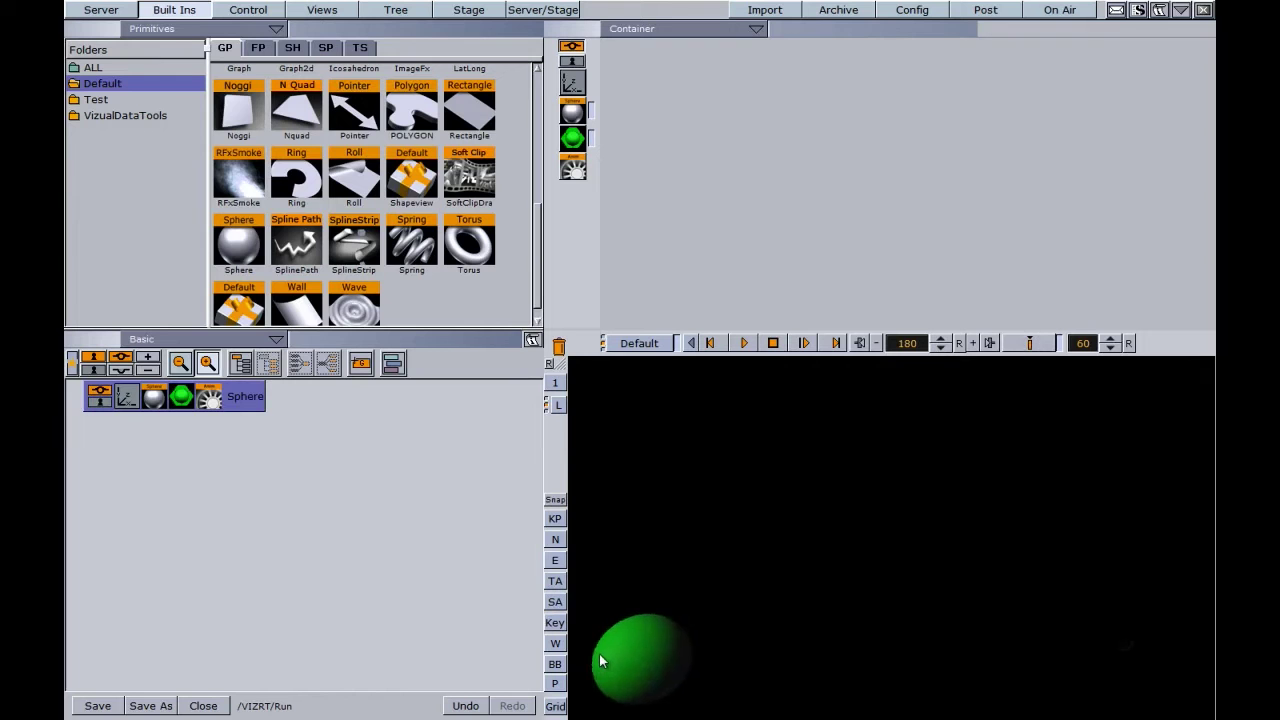
{"action": "left_click_drag", "start_coordinate": [624, 560], "coordinate": [627, 421]}
{"action": "left_click", "coordinate": [1030, 343]}
{"action": "left_click", "coordinate": [749, 343]}
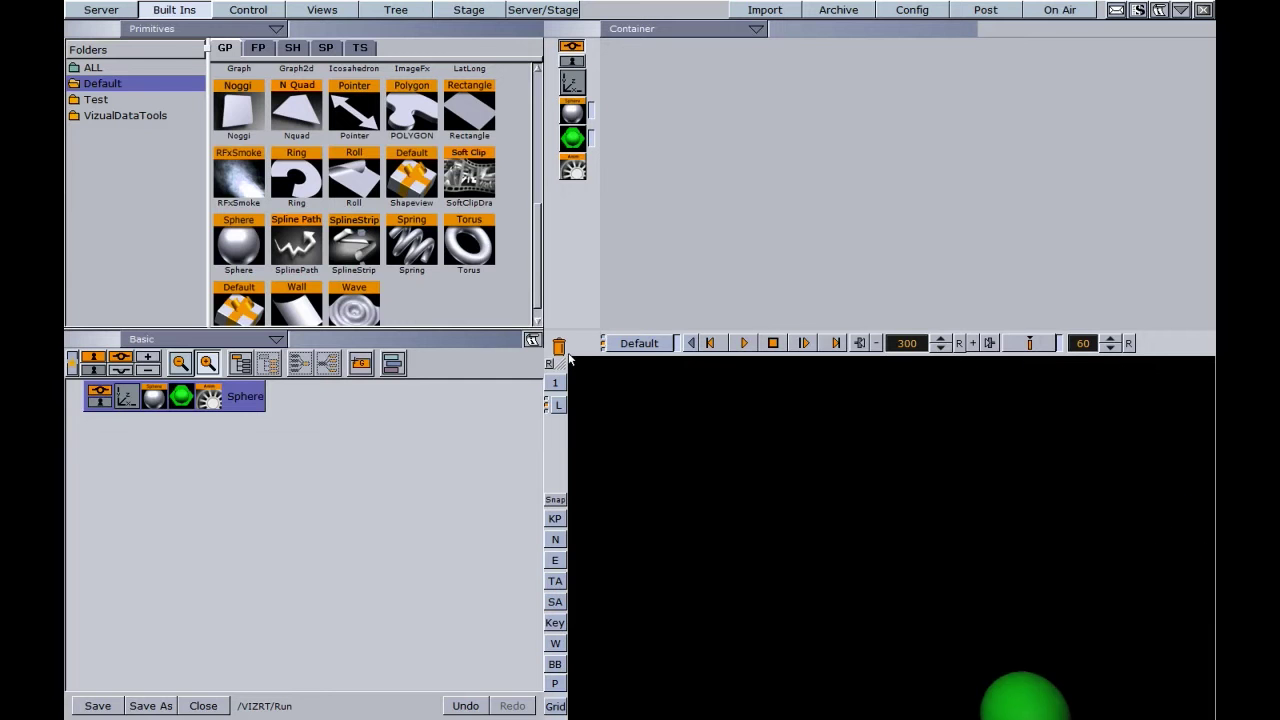
- In the Dopesheet/Spline View, set the Sphere Position channel to loop out 3 times
{"action": "left_click", "coordinate": [209, 398]}
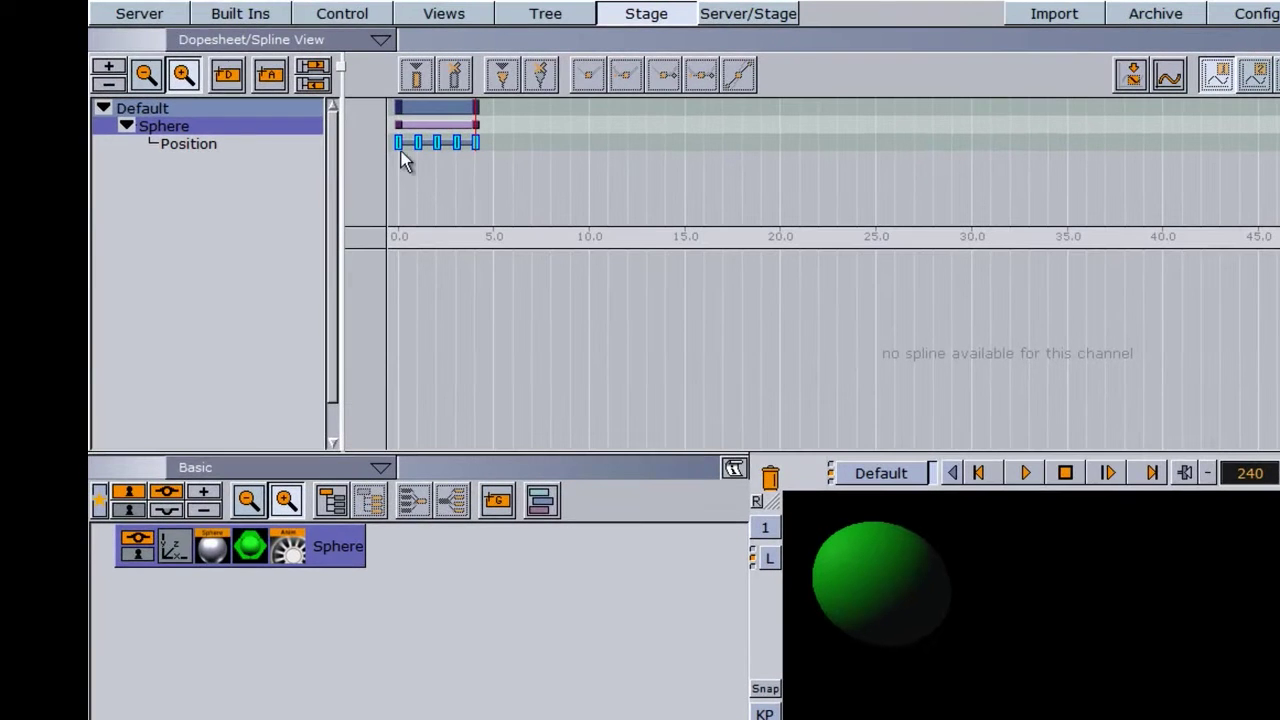
{"action": "left_click", "coordinate": [187, 144]}
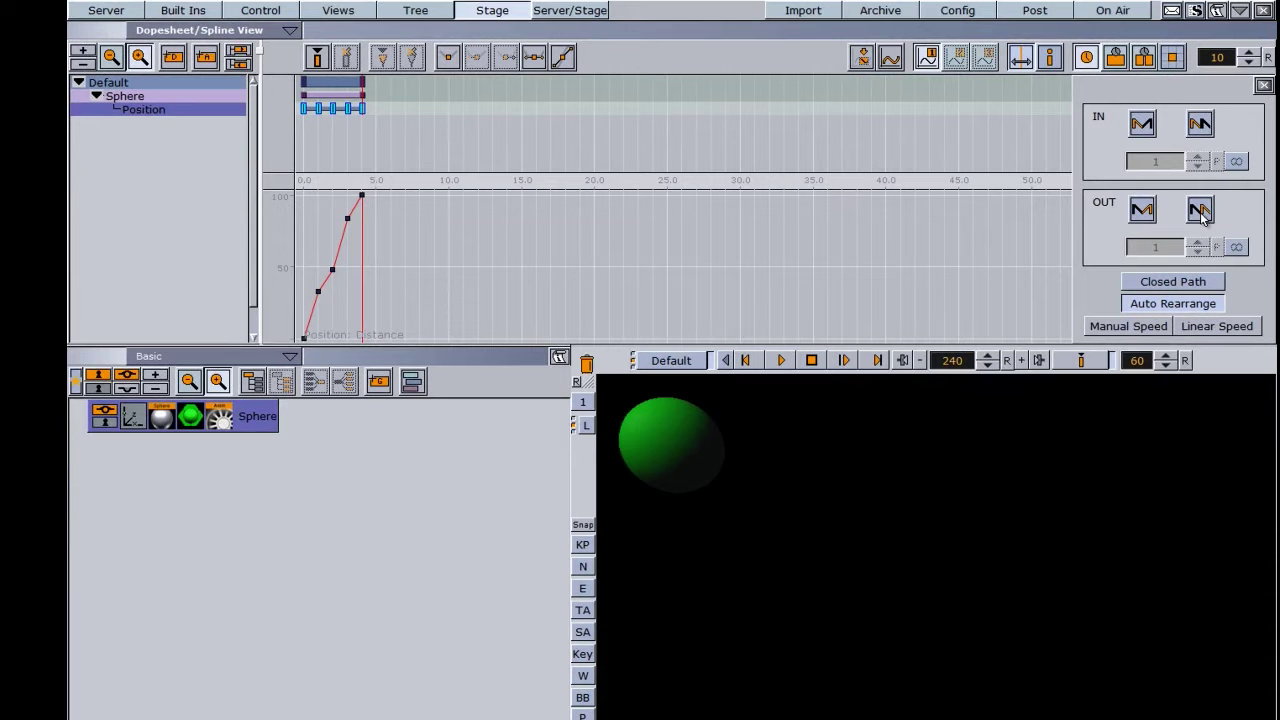
{"action": "left_click", "coordinate": [1200, 210]}
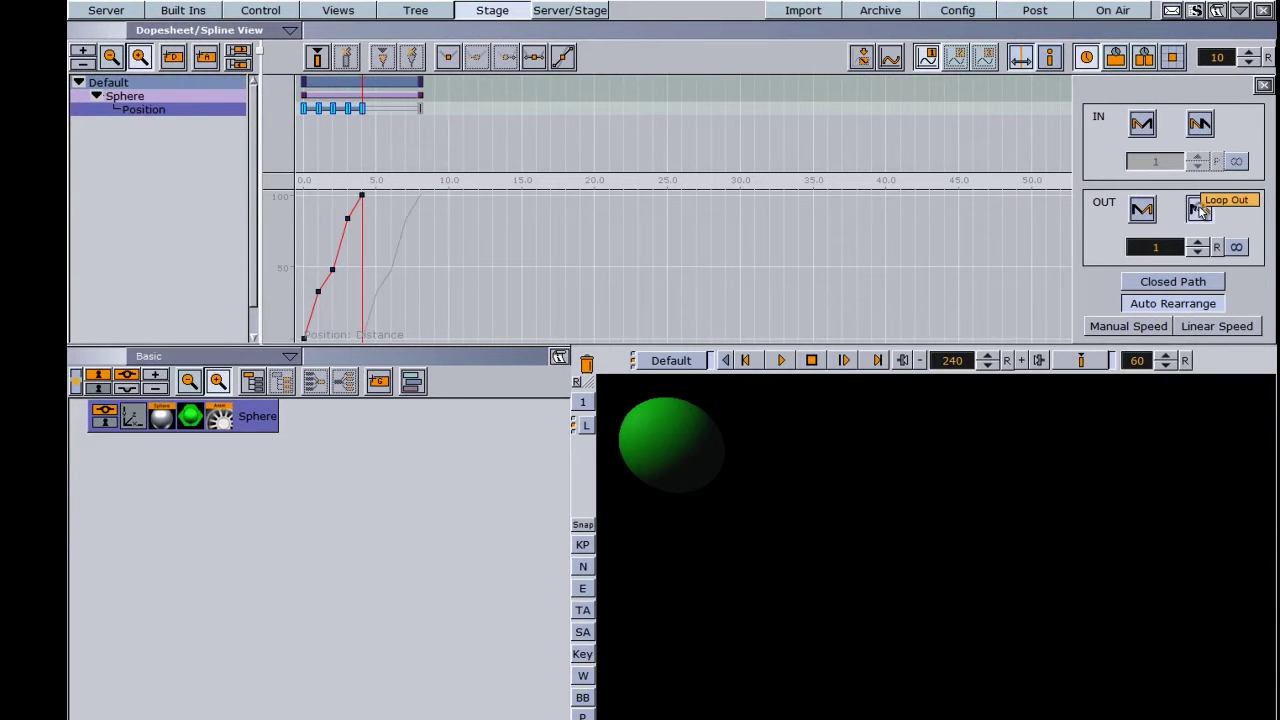
{"action": "scroll", "coordinate": [1146, 252], "scroll_direction": "up", "scroll_amount": 8}
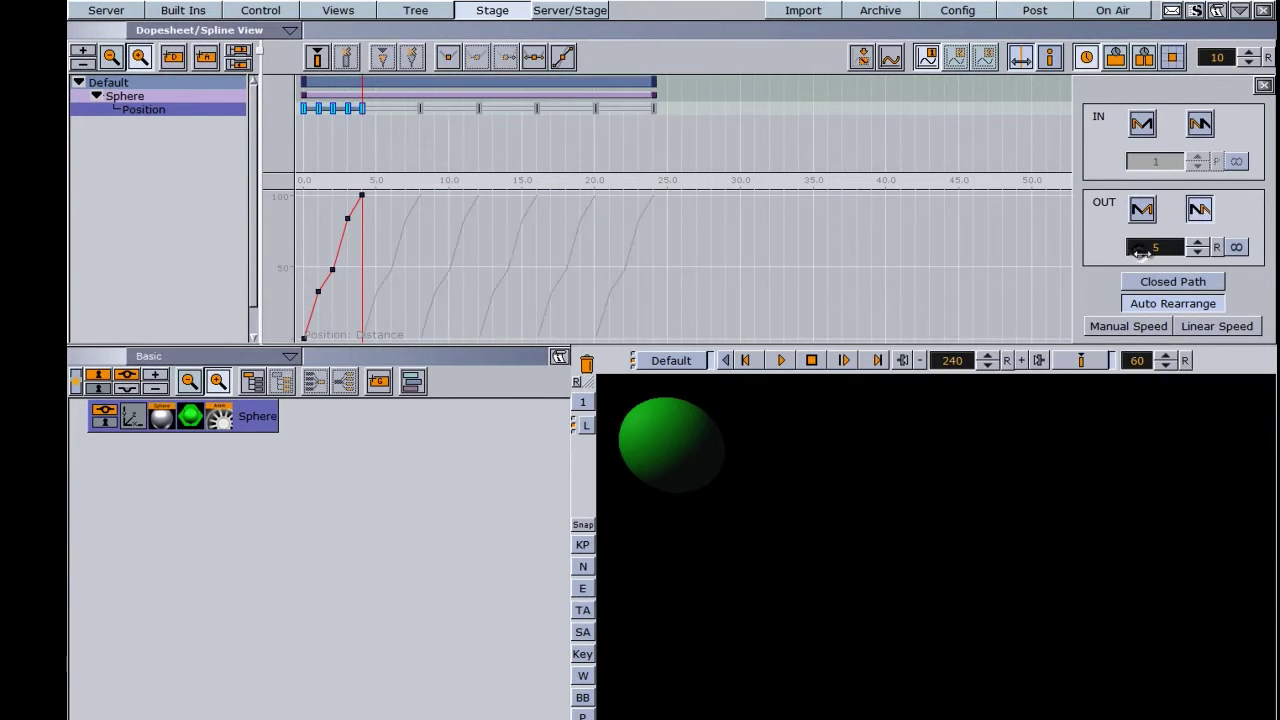
{"action": "scroll", "coordinate": [1146, 252], "scroll_direction": "down", "scroll_amount": 8}
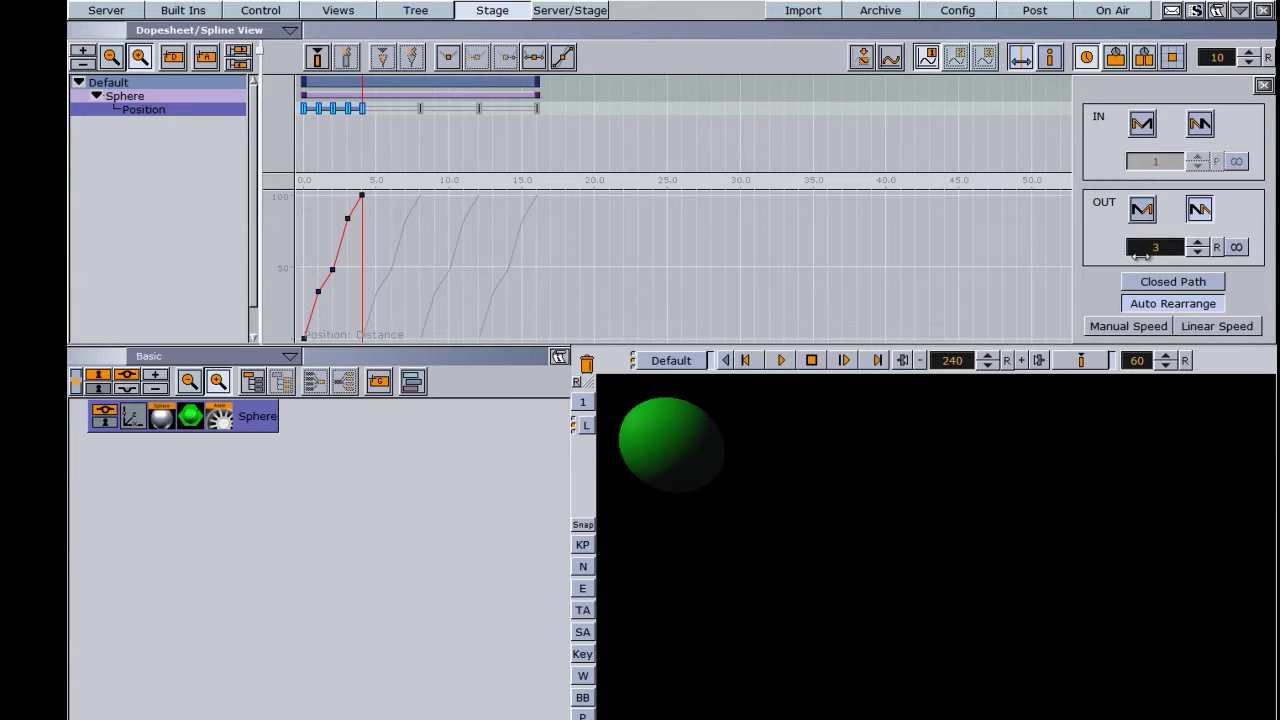
- Set the Position Loop Out to infinite and test the looping playback twice
{"action": "left_click", "coordinate": [1236, 248]}
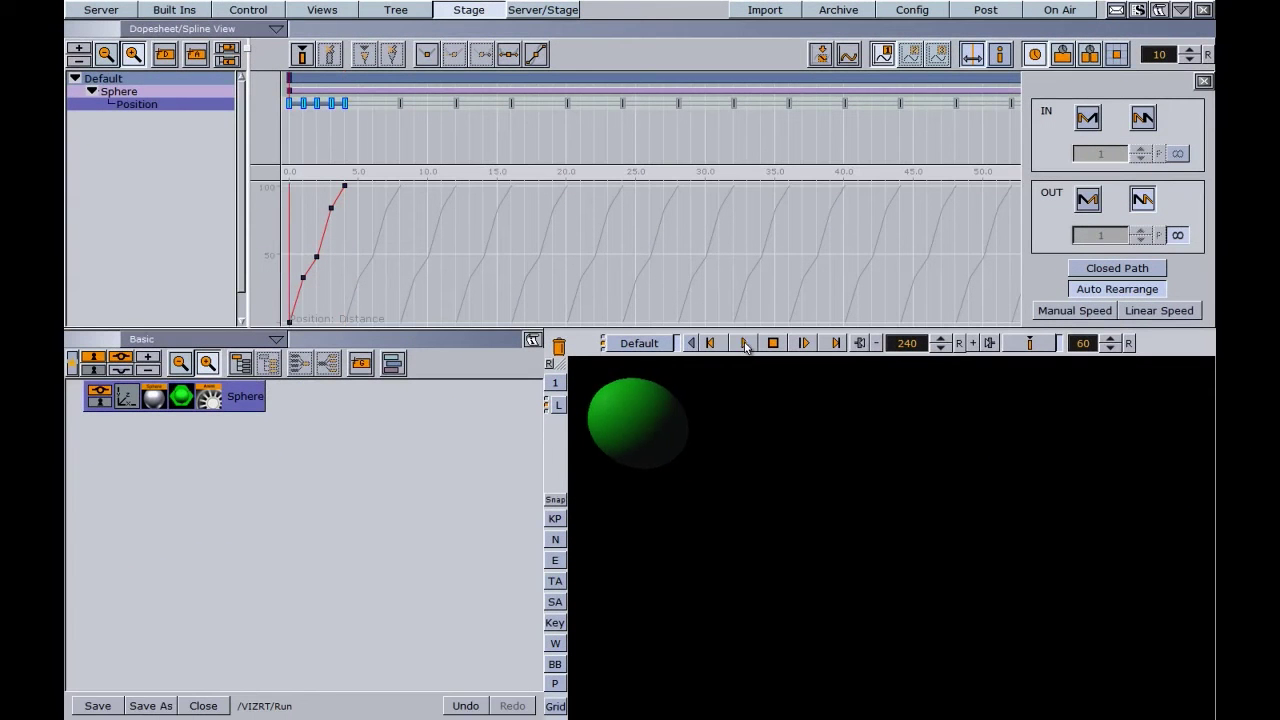
{"action": "left_click", "coordinate": [745, 343]}
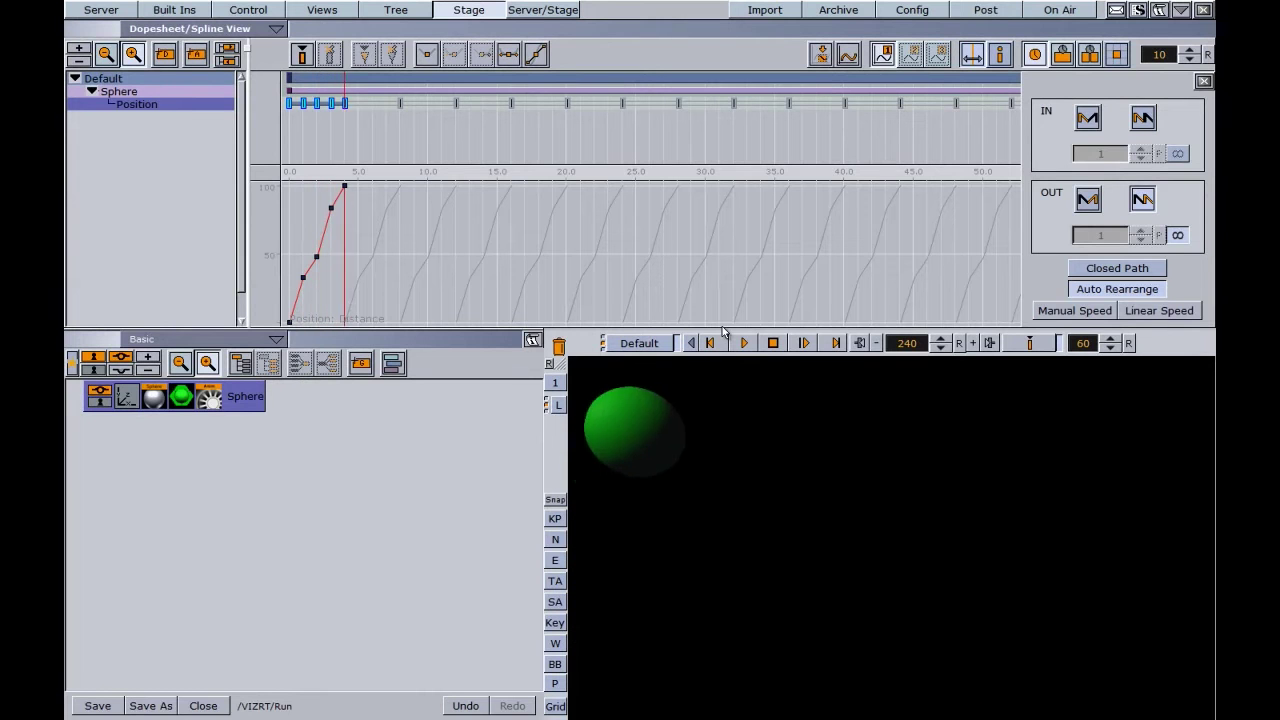
{"action": "left_click", "coordinate": [773, 343]}
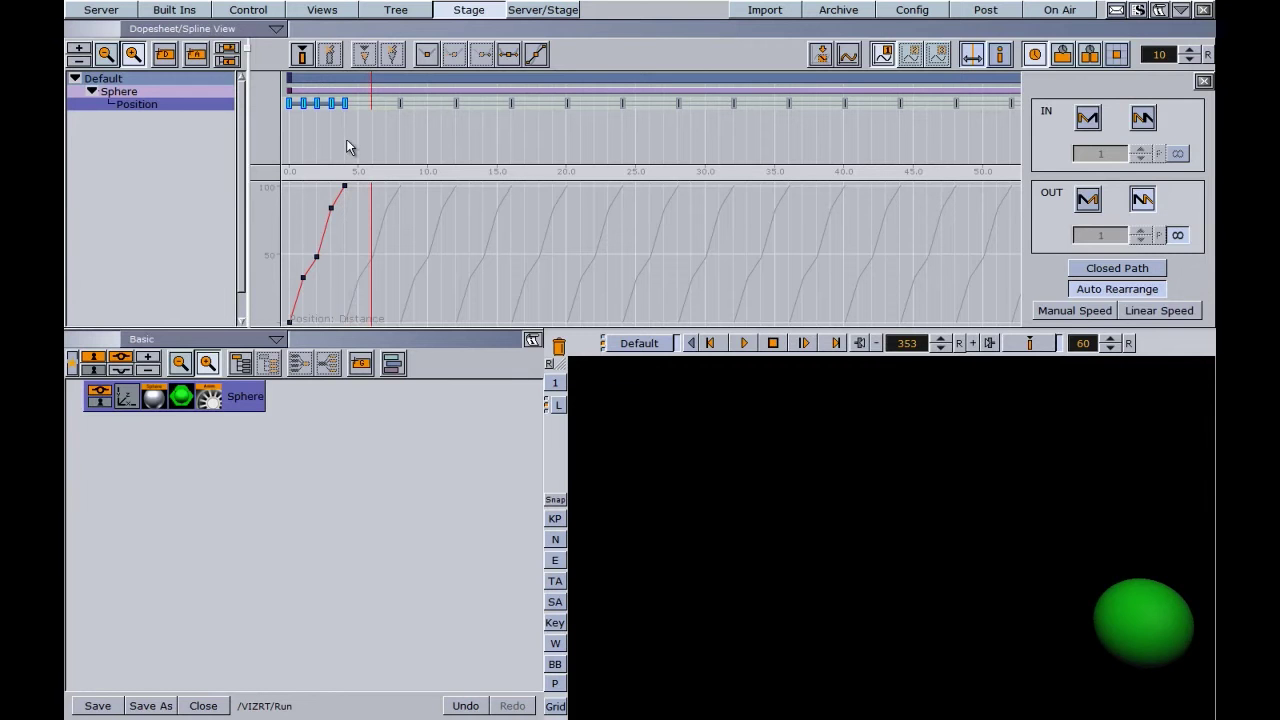
{"action": "left_click", "coordinate": [741, 343]}
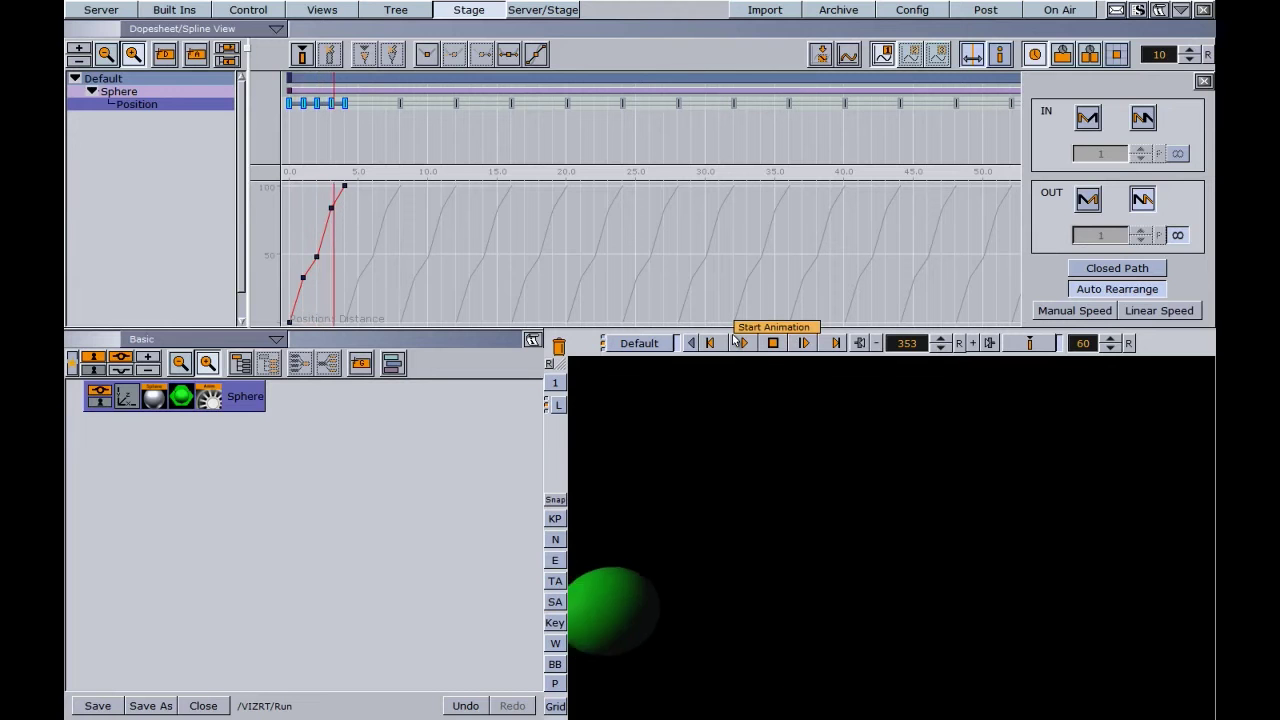
{"action": "left_click", "coordinate": [773, 343]}
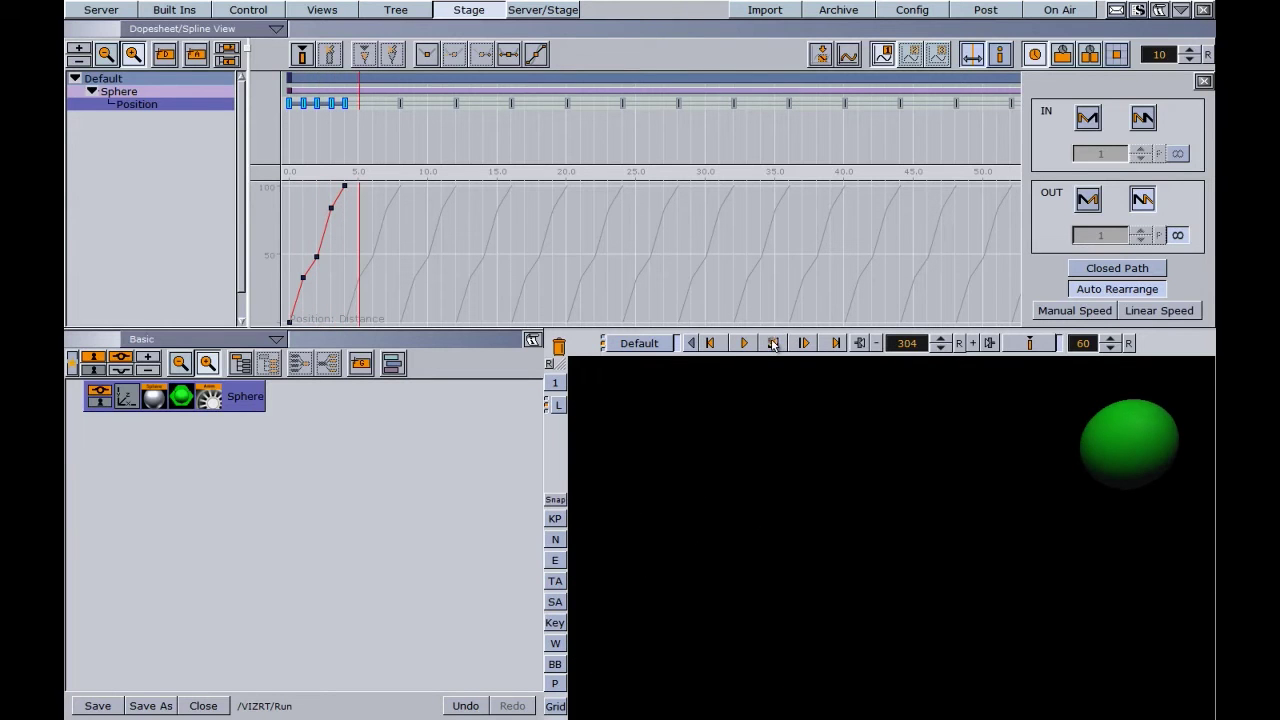
- Show the sphere's motion path, edit it in animation mode, and enable Closed Path
{"action": "left_click", "coordinate": [555, 664]}
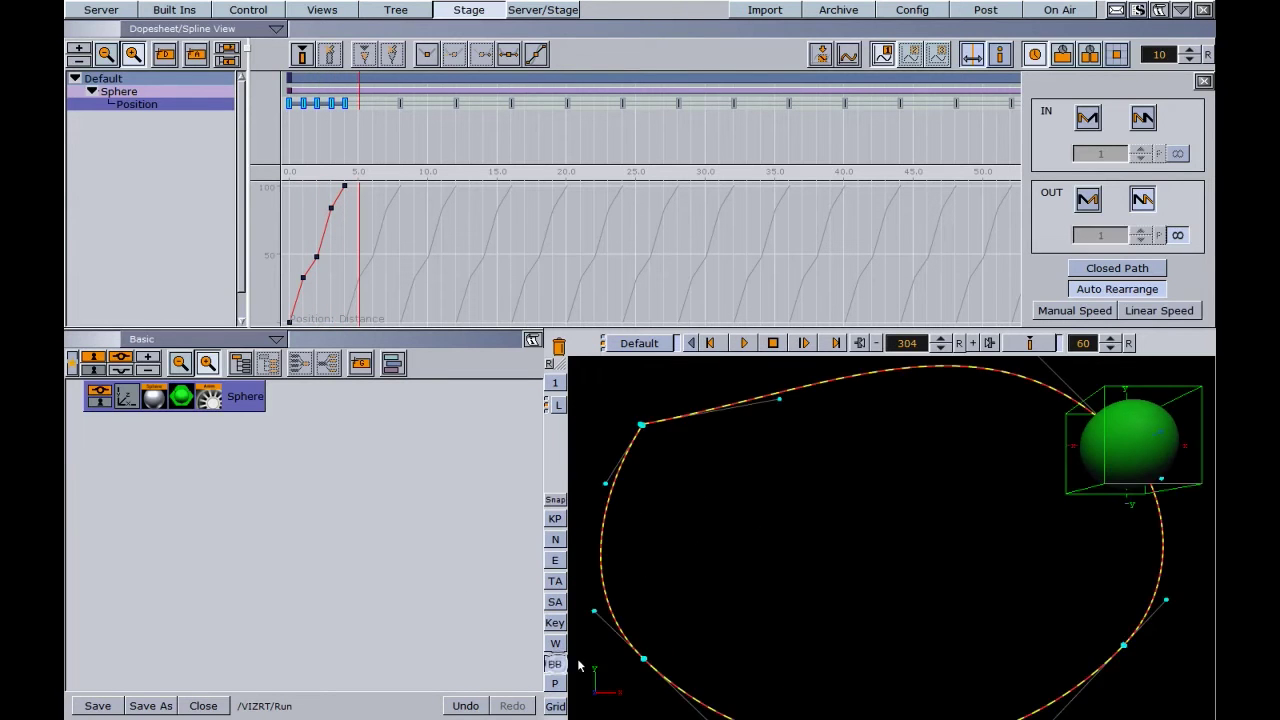
{"action": "right_click", "coordinate": [730, 537]}
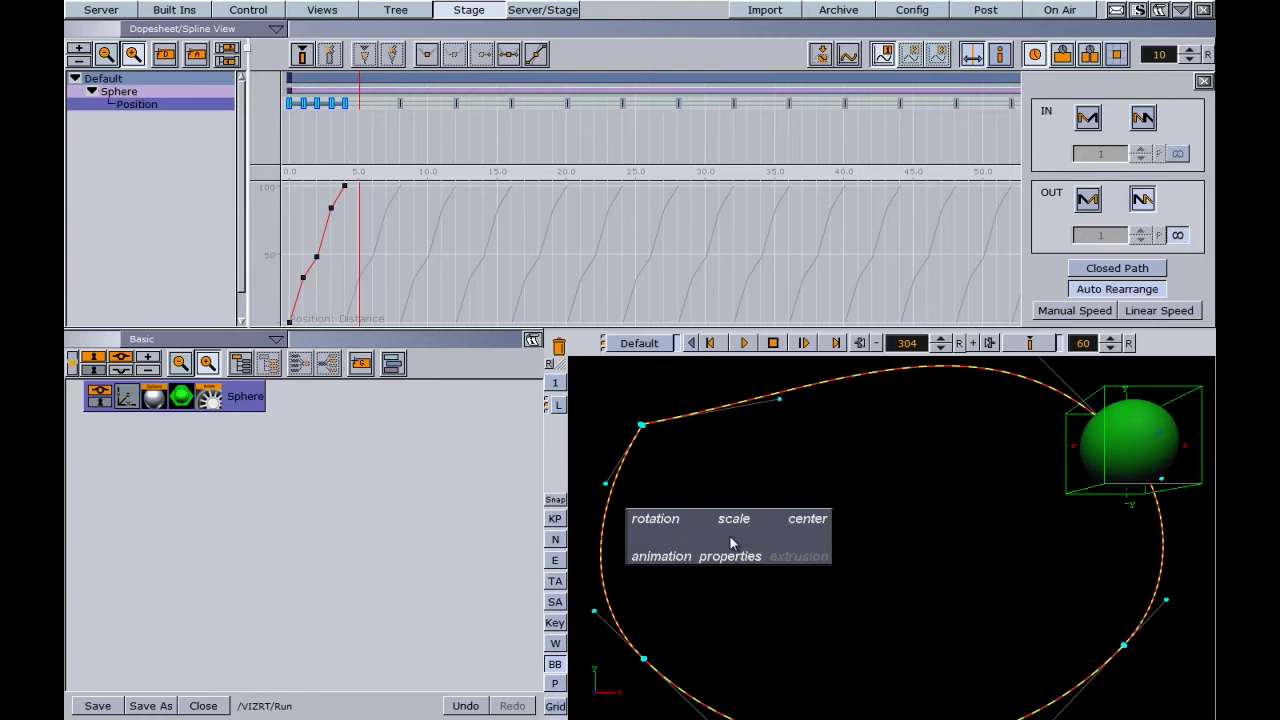
{"action": "left_click", "coordinate": [660, 557]}
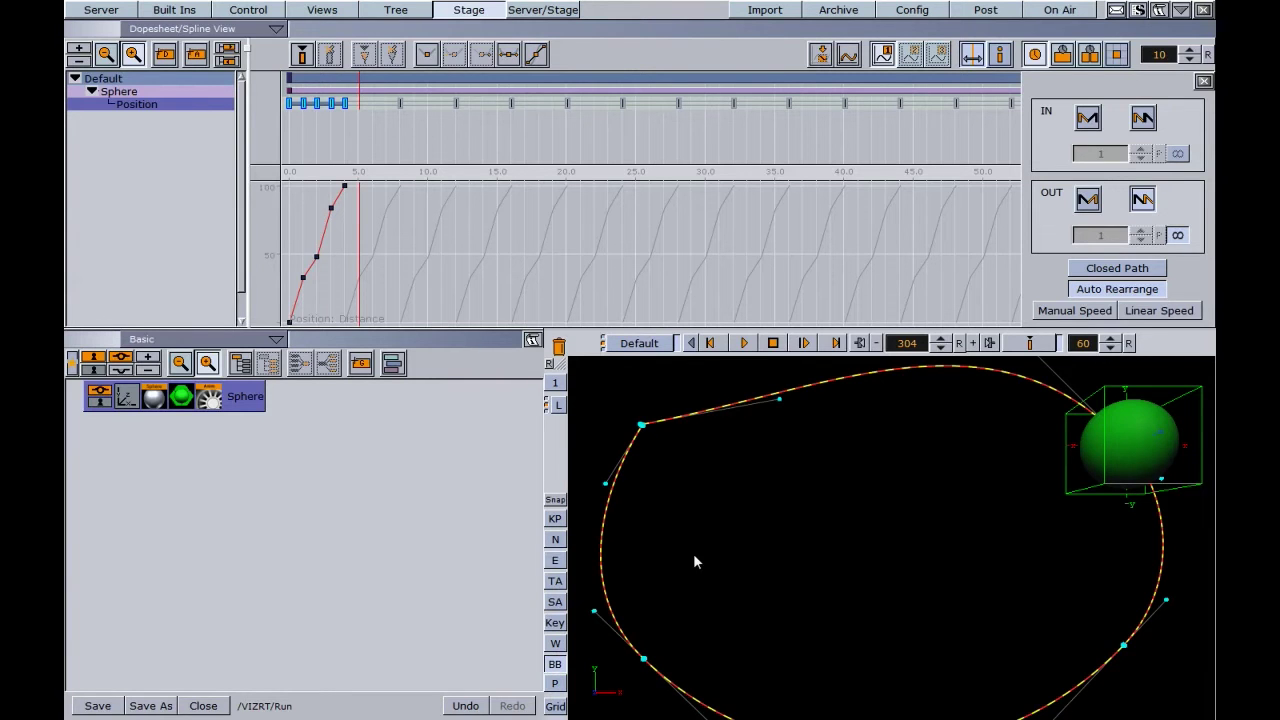
{"action": "left_click", "coordinate": [642, 427]}
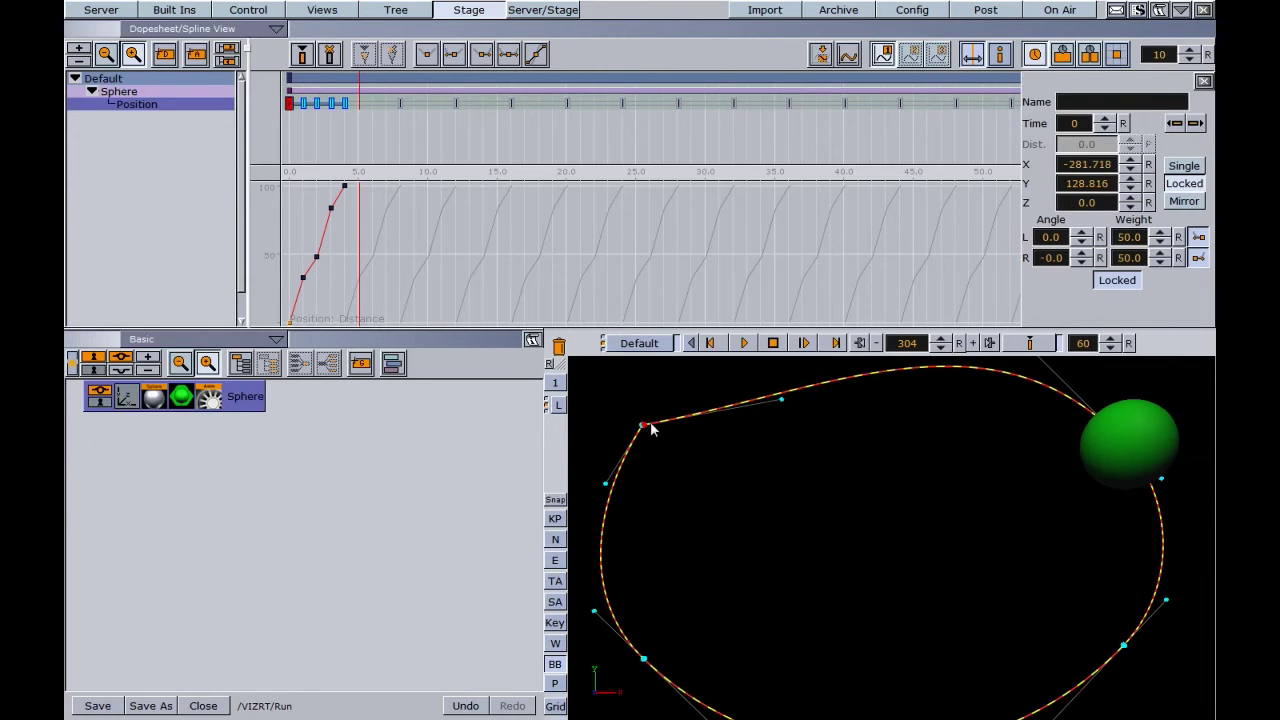
{"action": "left_click", "coordinate": [310, 108]}
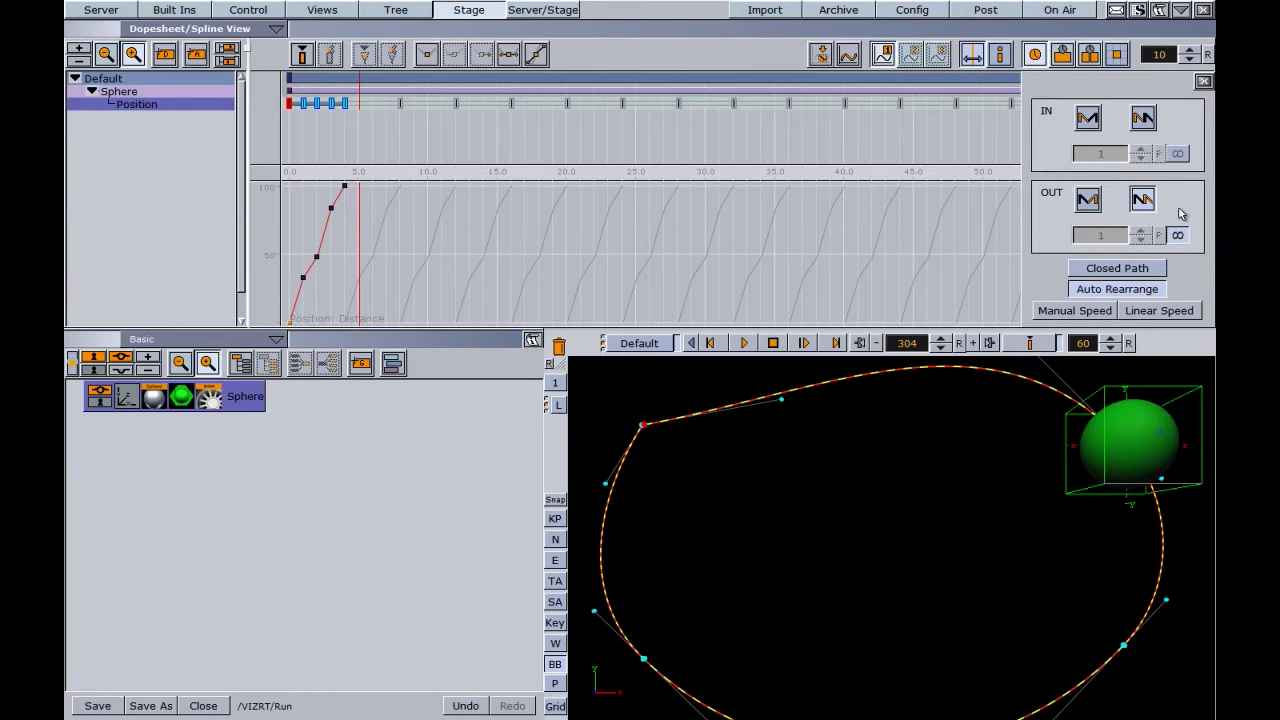
{"action": "left_click", "coordinate": [1103, 270]}
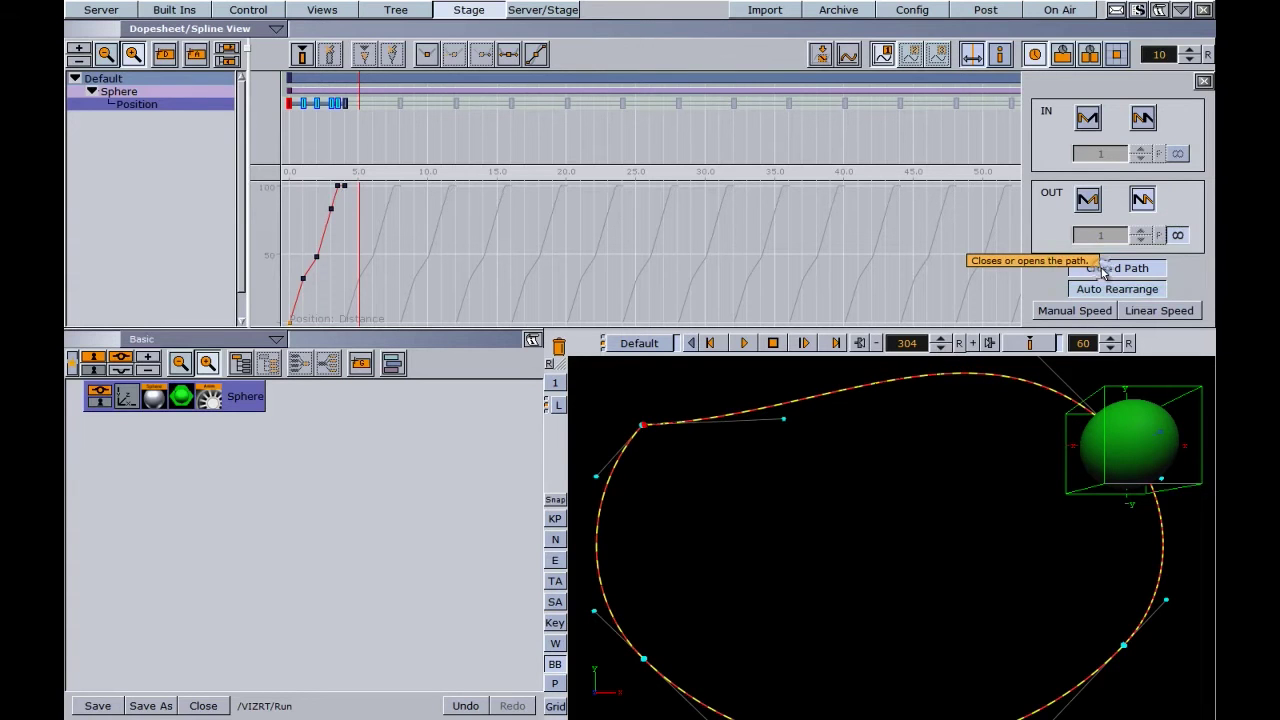
- Delete the duplicate final Position keyframe, shift the new last key later, and preview
{"action": "left_click", "coordinate": [345, 104]}
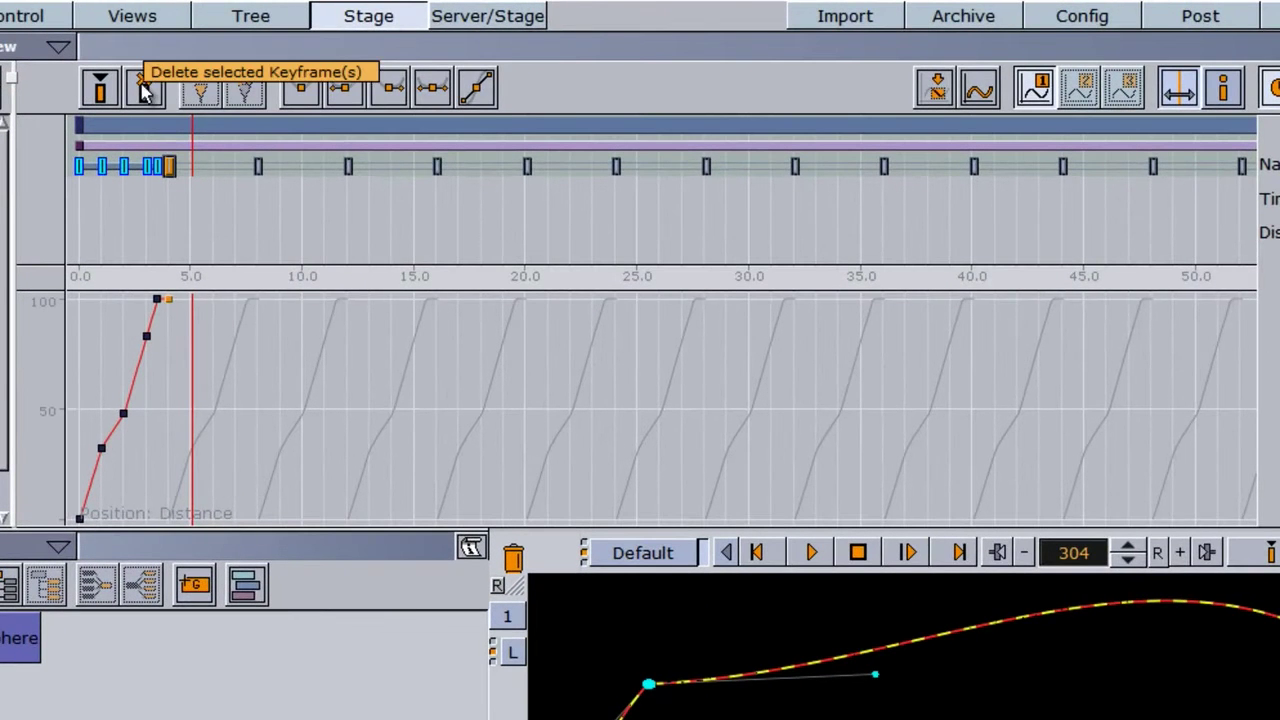
{"action": "left_click", "coordinate": [143, 88]}
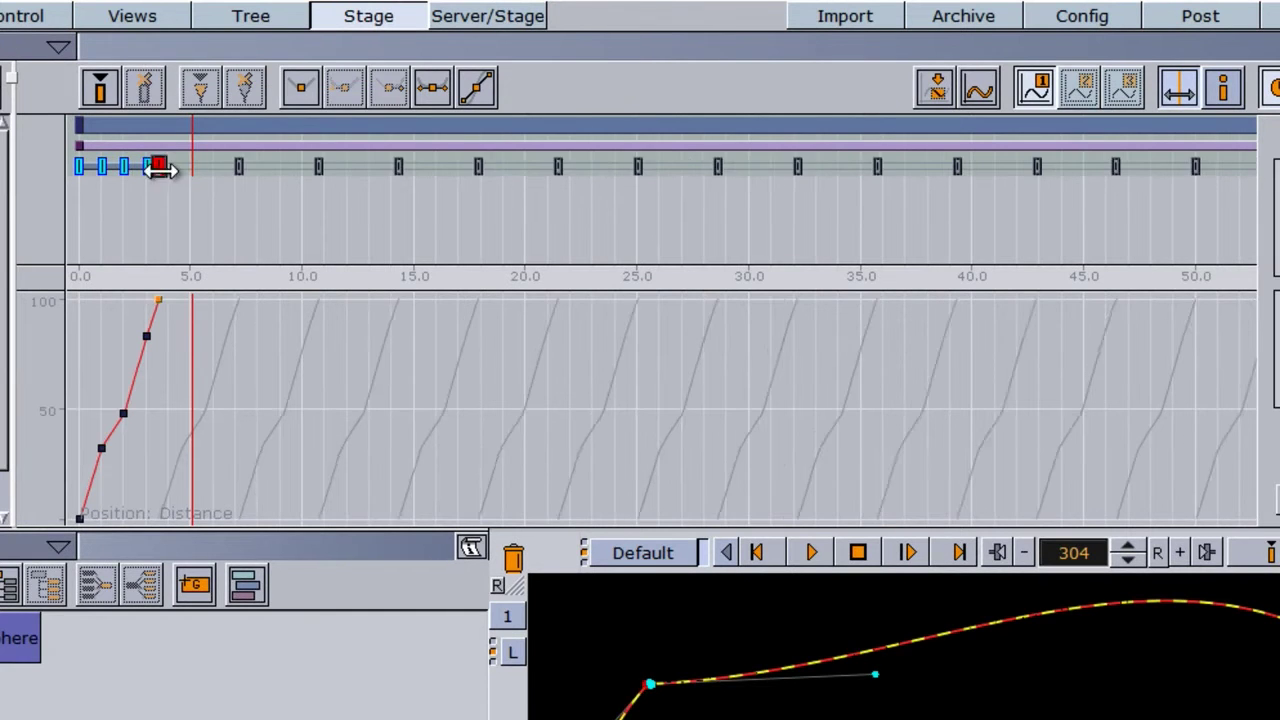
{"action": "left_click_drag", "start_coordinate": [159, 167], "coordinate": [166, 167]}
{"action": "left_click", "coordinate": [810, 553]}
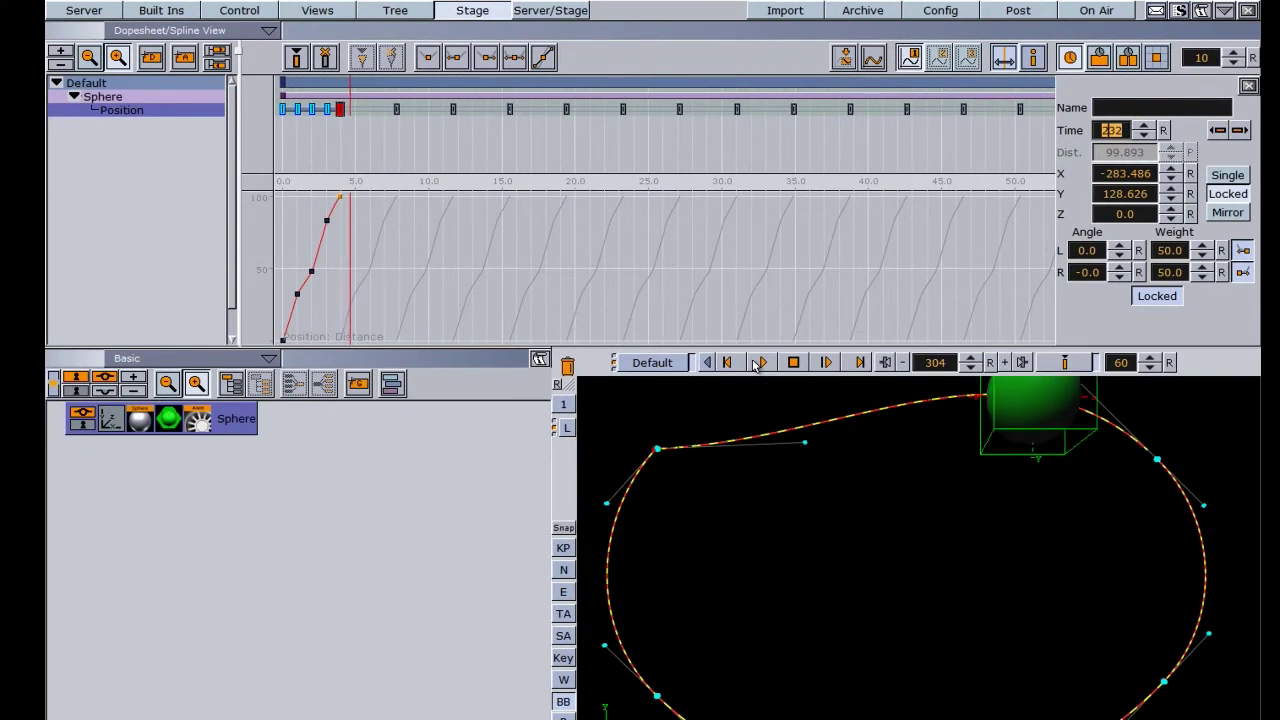
{"action": "left_click", "coordinate": [793, 362]}
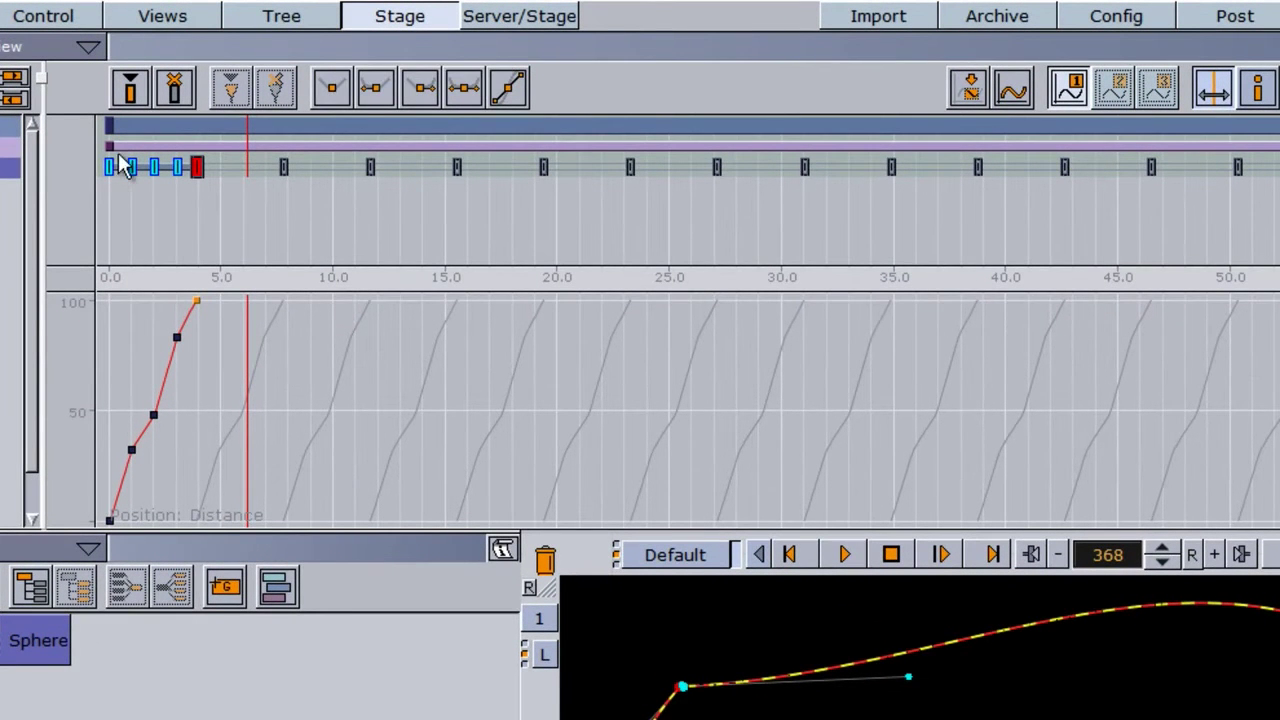
- Make the first Position keyframe Linear Left and Right
{"action": "left_click", "coordinate": [110, 167]}
{"action": "left_click", "coordinate": [333, 100]}
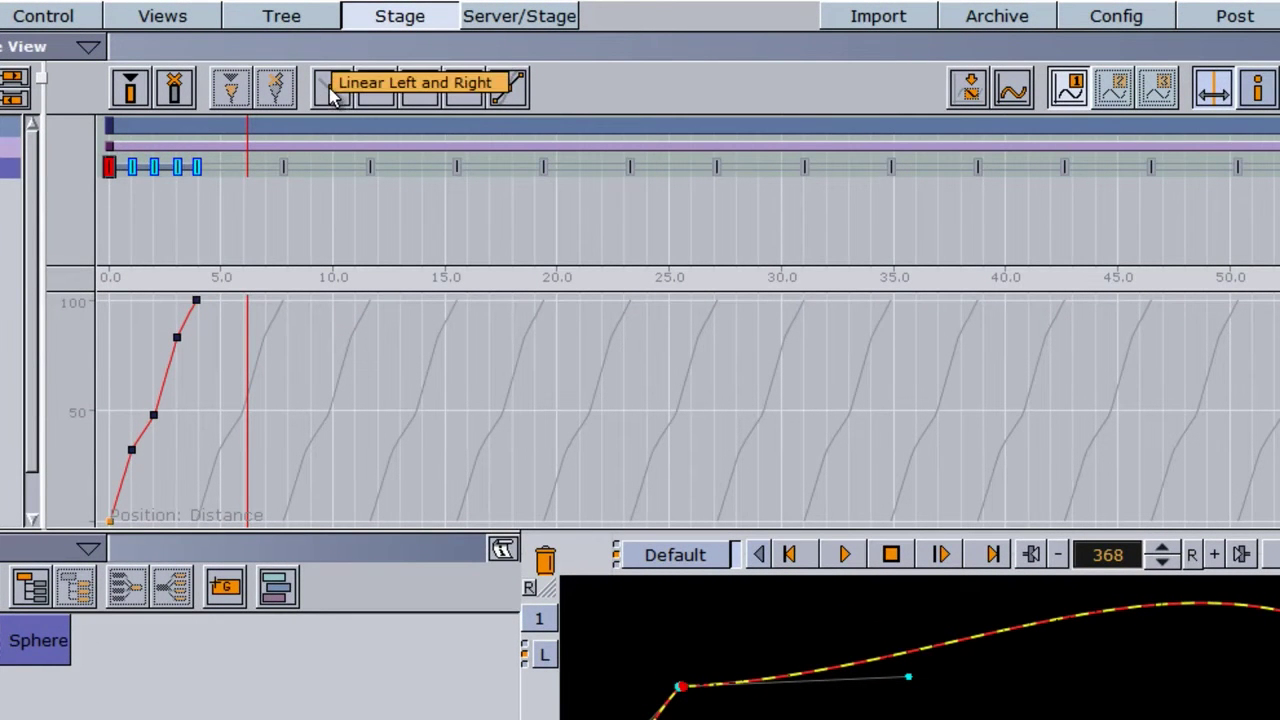
{"action": "left_click", "coordinate": [450, 511]}
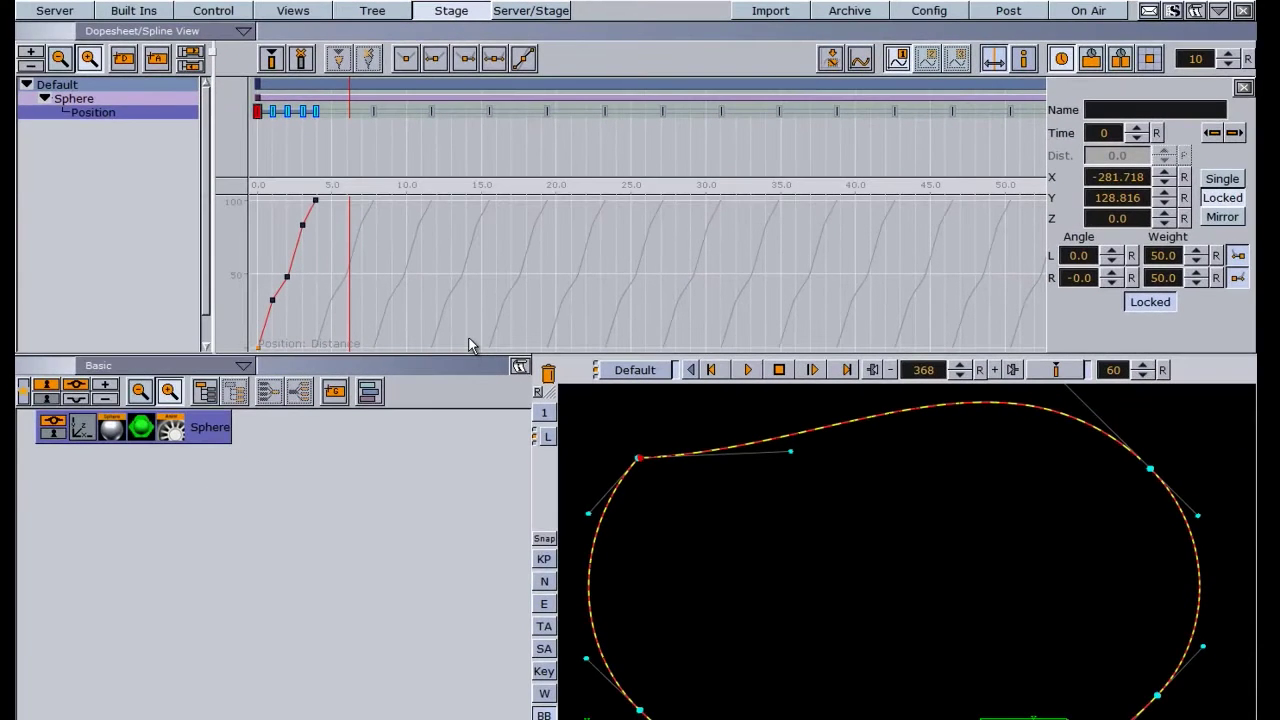
- Switch the after-end behaviour to swing and preview the sphere travelling the closed path
{"action": "left_click", "coordinate": [456, 256]}
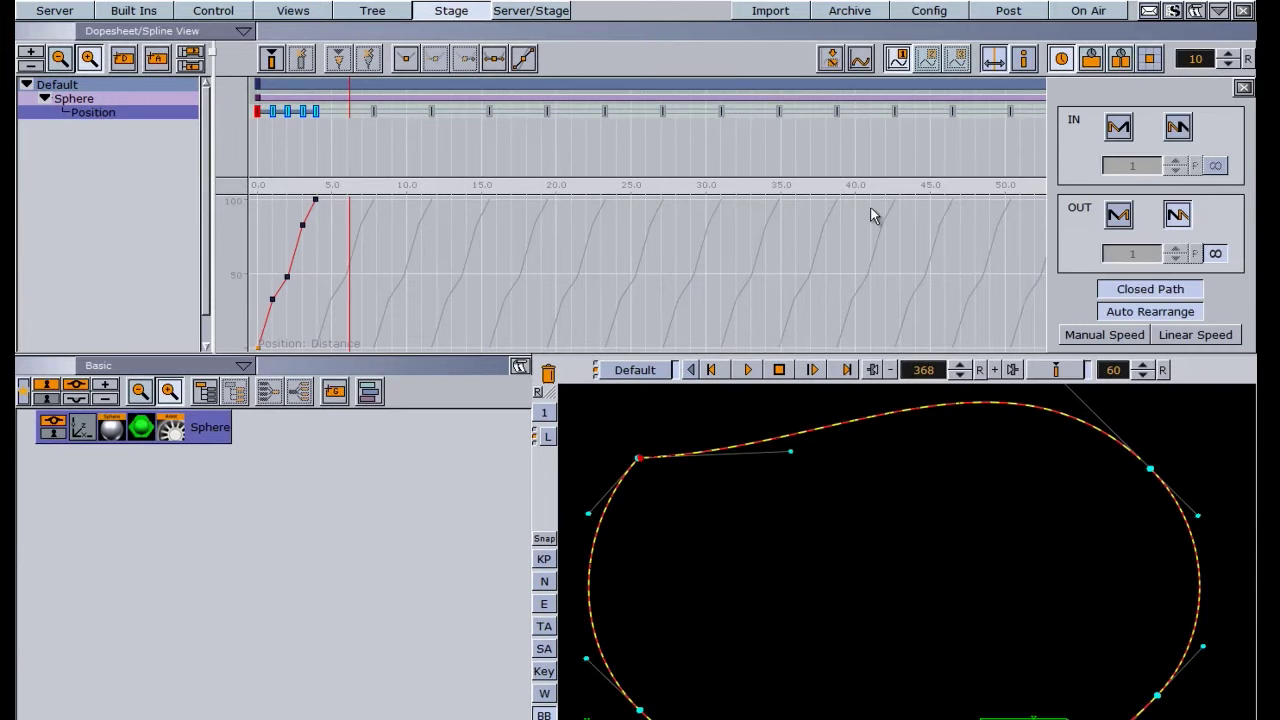
{"action": "left_click", "coordinate": [1118, 218]}
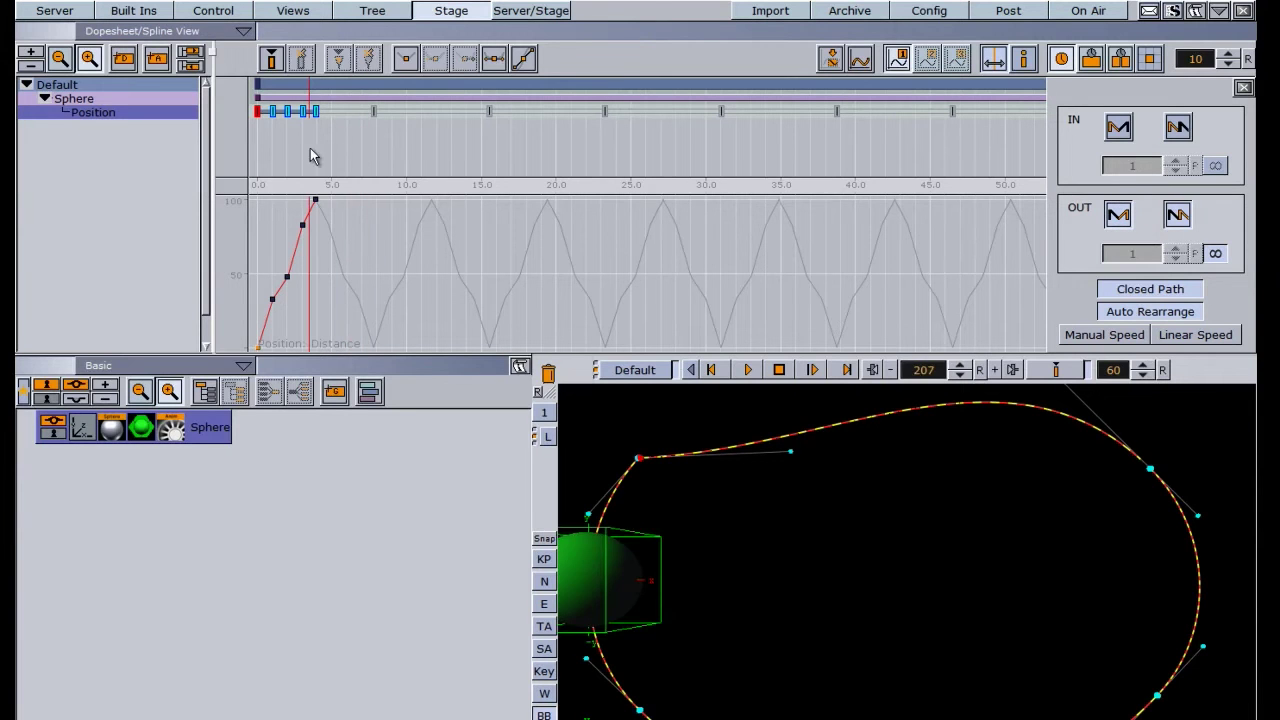
{"action": "left_click", "coordinate": [750, 370]}
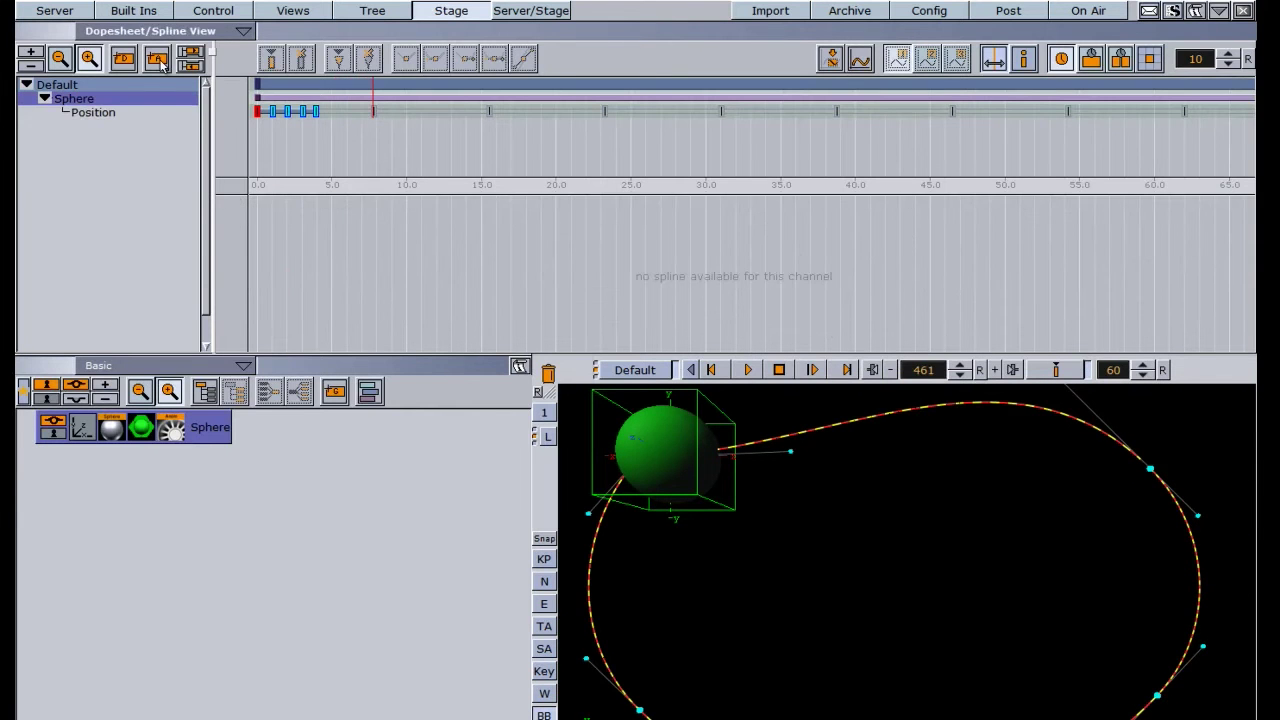
- Add a Torus from Built Ins with the GREEN material and select it
{"action": "left_click", "coordinate": [131, 9]}
{"action": "left_click_drag", "start_coordinate": [455, 265], "coordinate": [110, 585]}
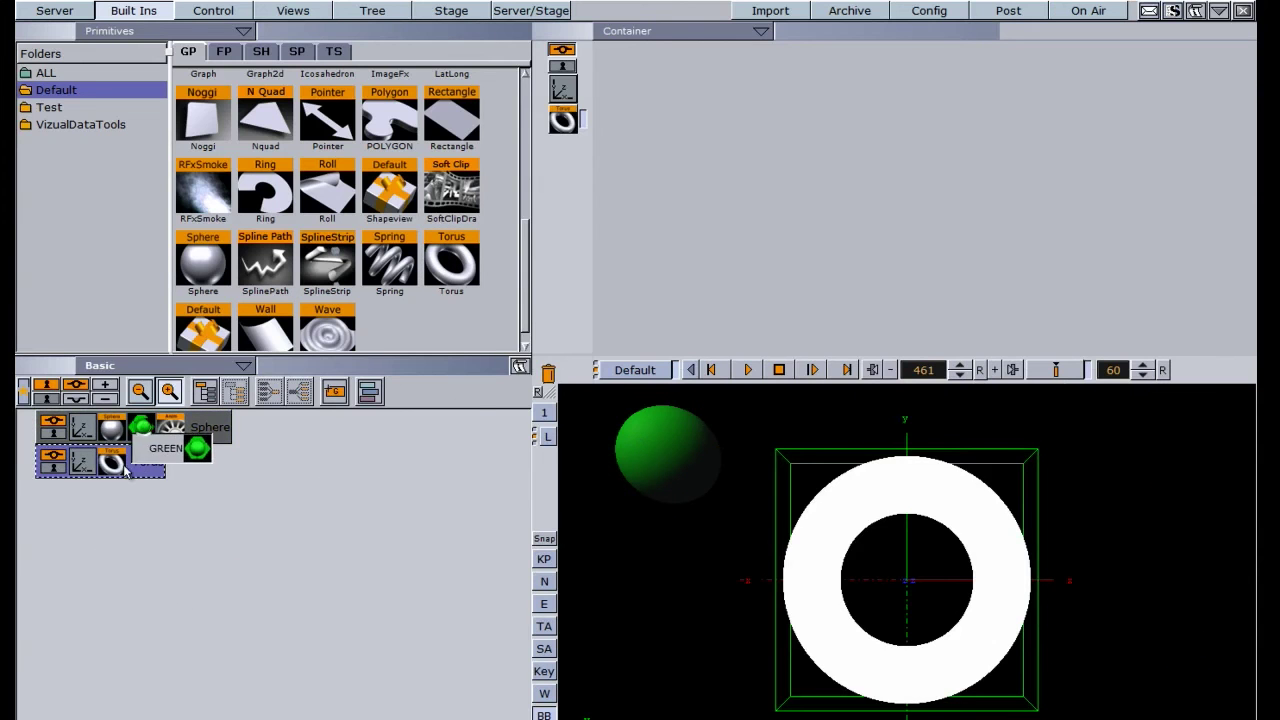
{"action": "left_click_drag", "start_coordinate": [127, 470], "coordinate": [132, 466]}
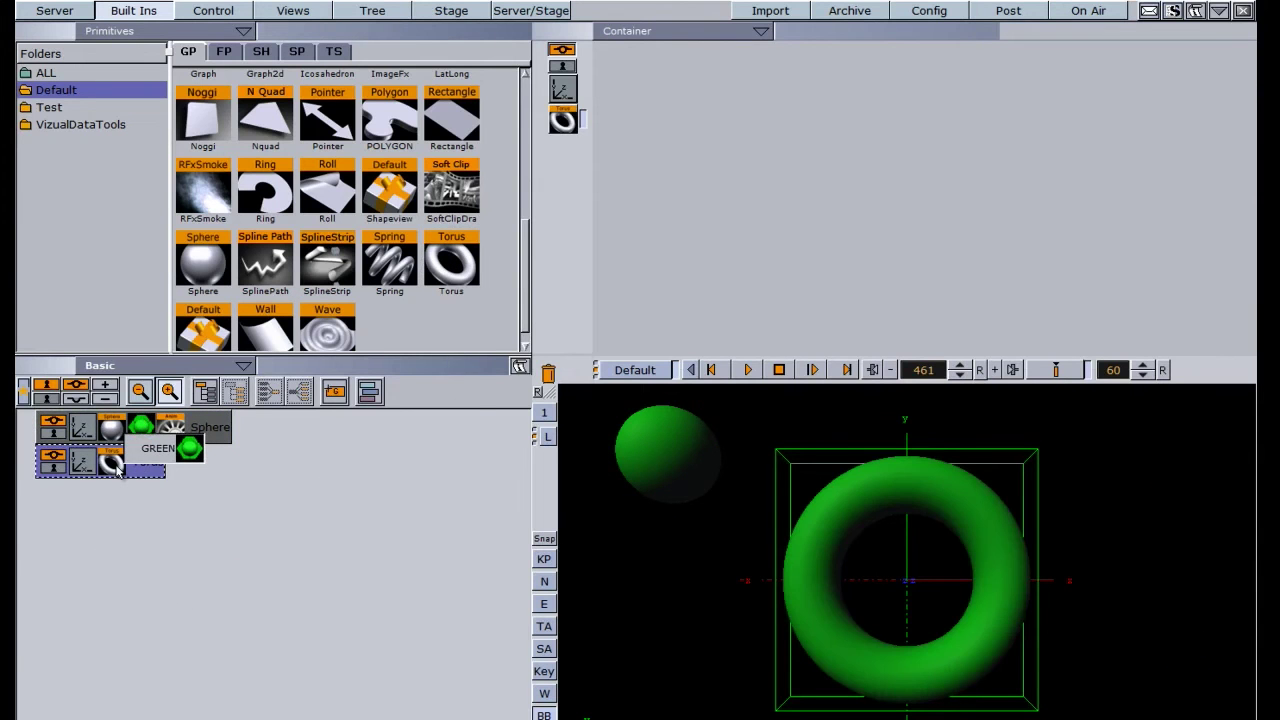
{"action": "left_click", "coordinate": [44, 426]}
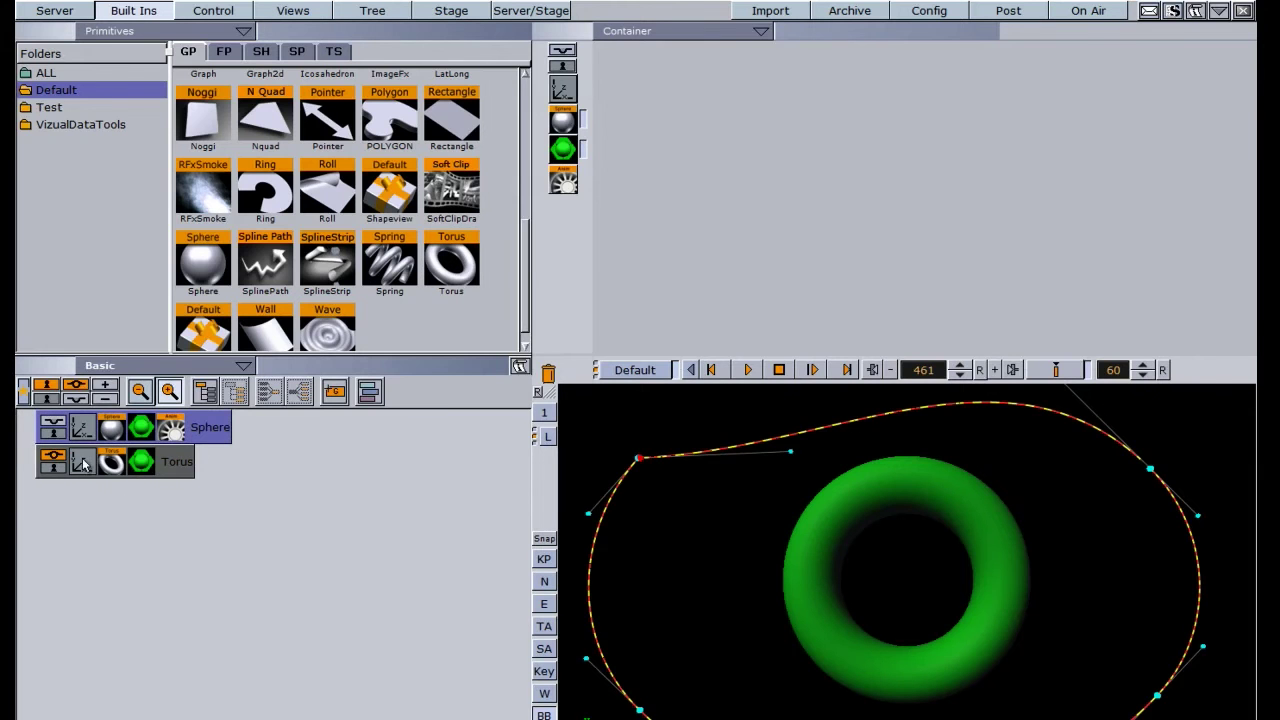
{"action": "left_click", "coordinate": [84, 464]}
- Keyframe the torus's Rotation Y at 360 on the end frame, starting from frame 0
{"action": "left_click", "coordinate": [110, 462]}
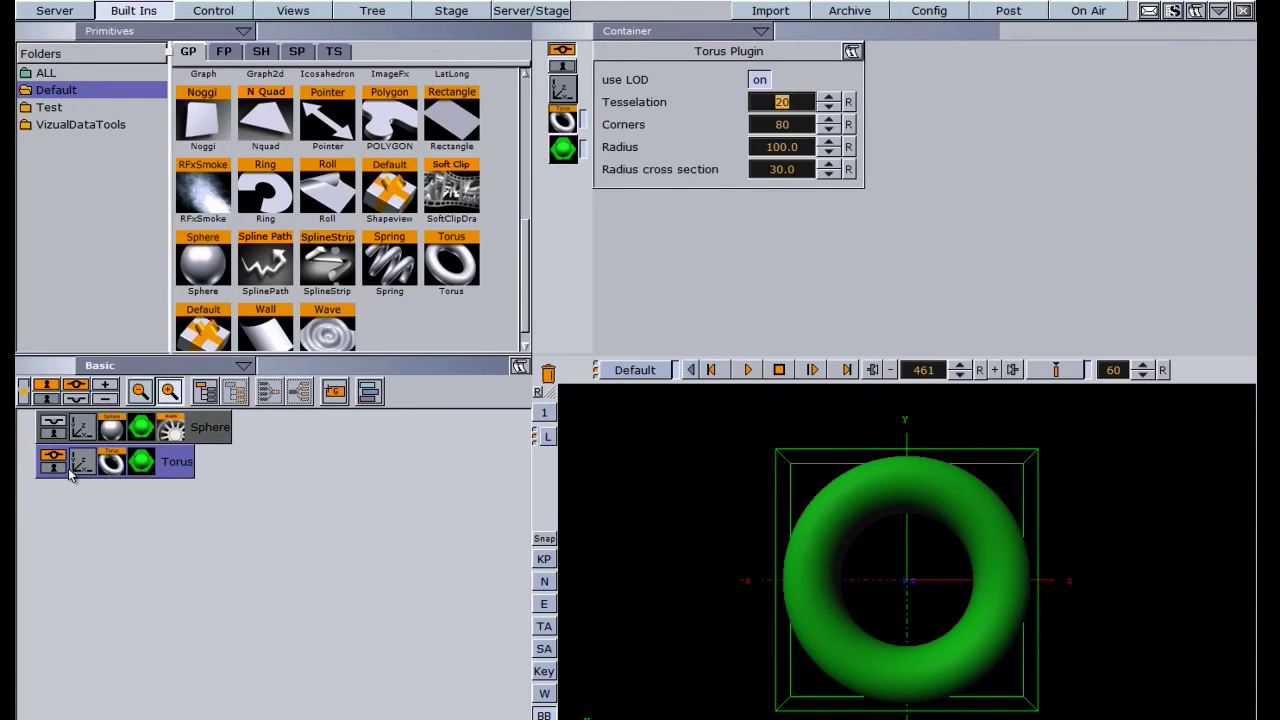
{"action": "left_click", "coordinate": [70, 466]}
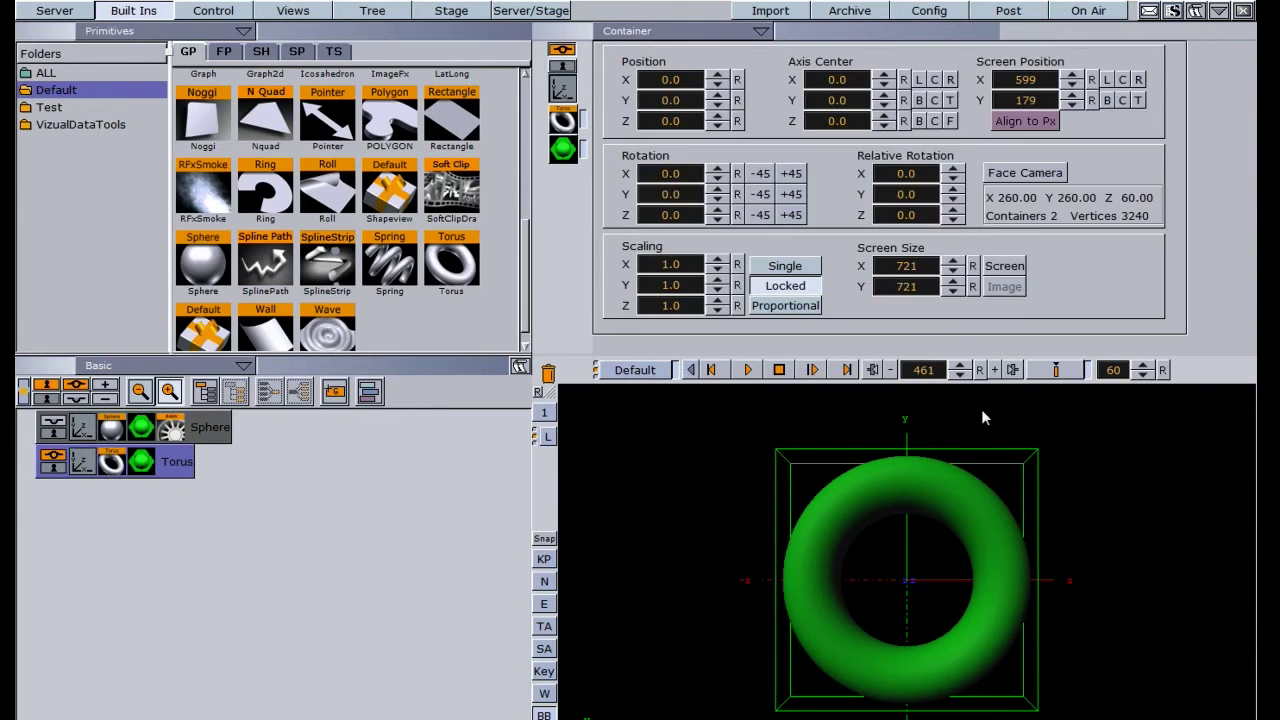
{"action": "left_click", "coordinate": [980, 371]}
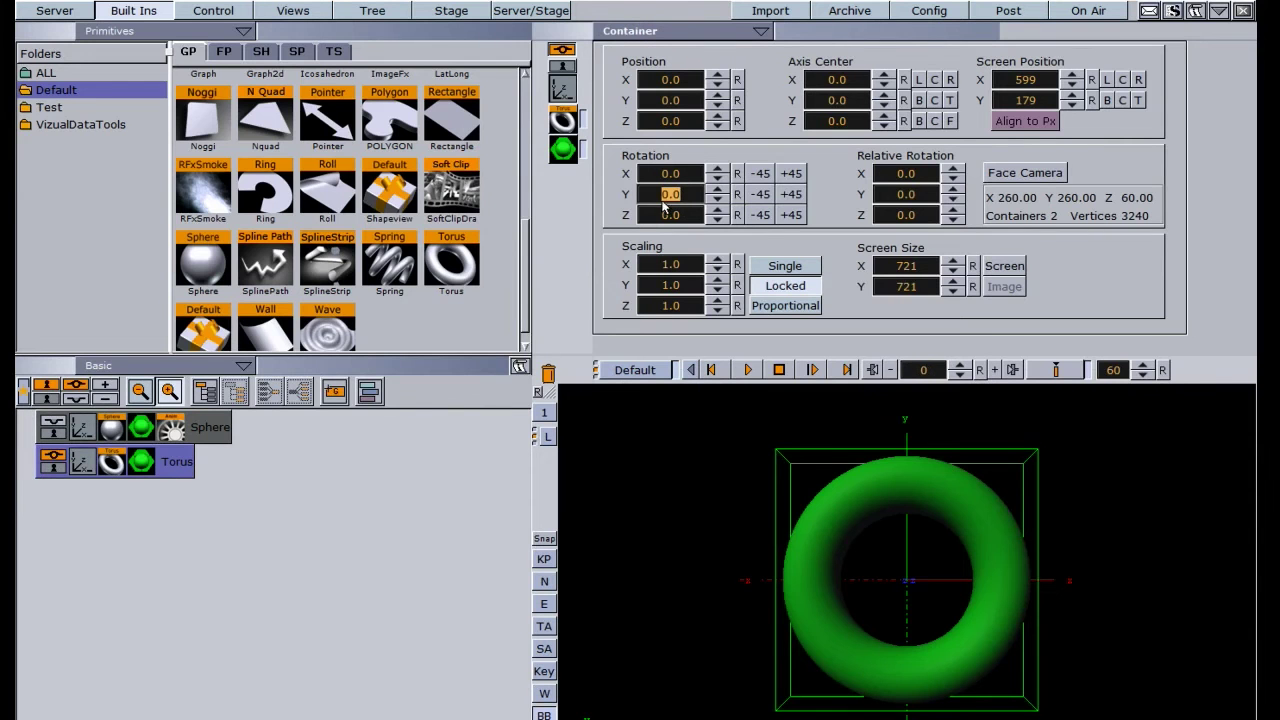
{"action": "left_click", "coordinate": [662, 198]}
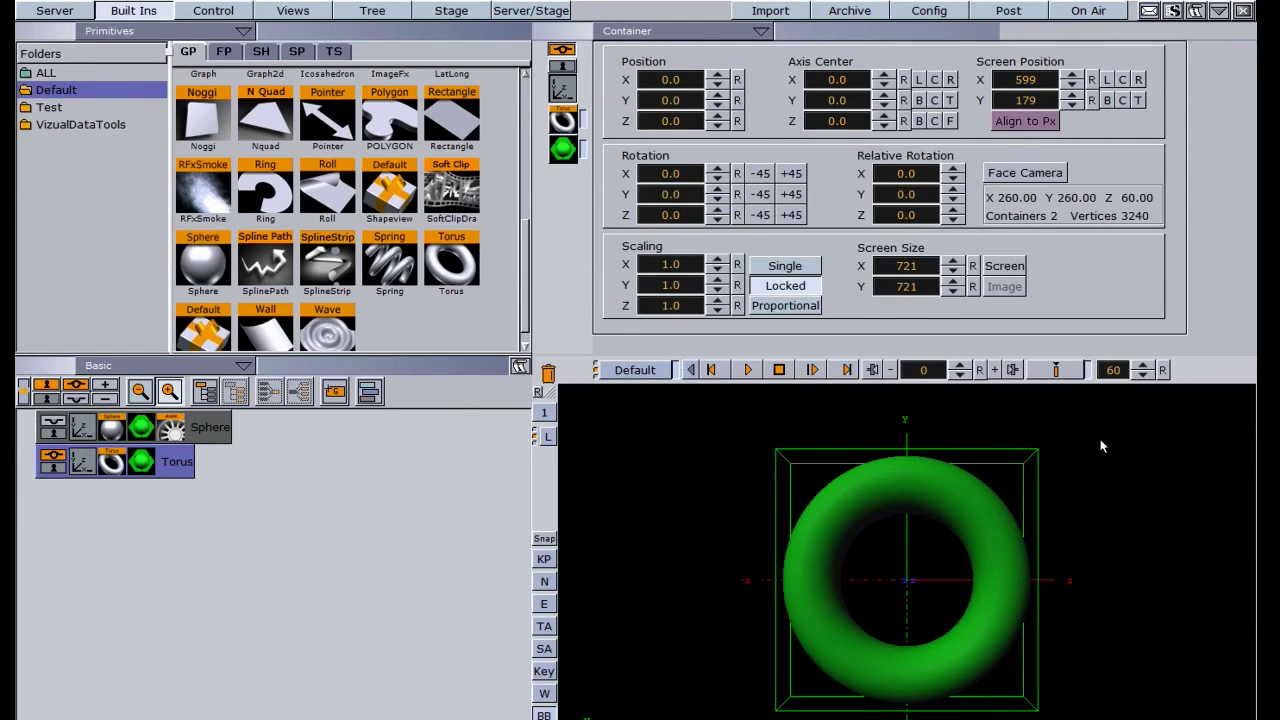
{"action": "left_click", "coordinate": [1052, 372]}
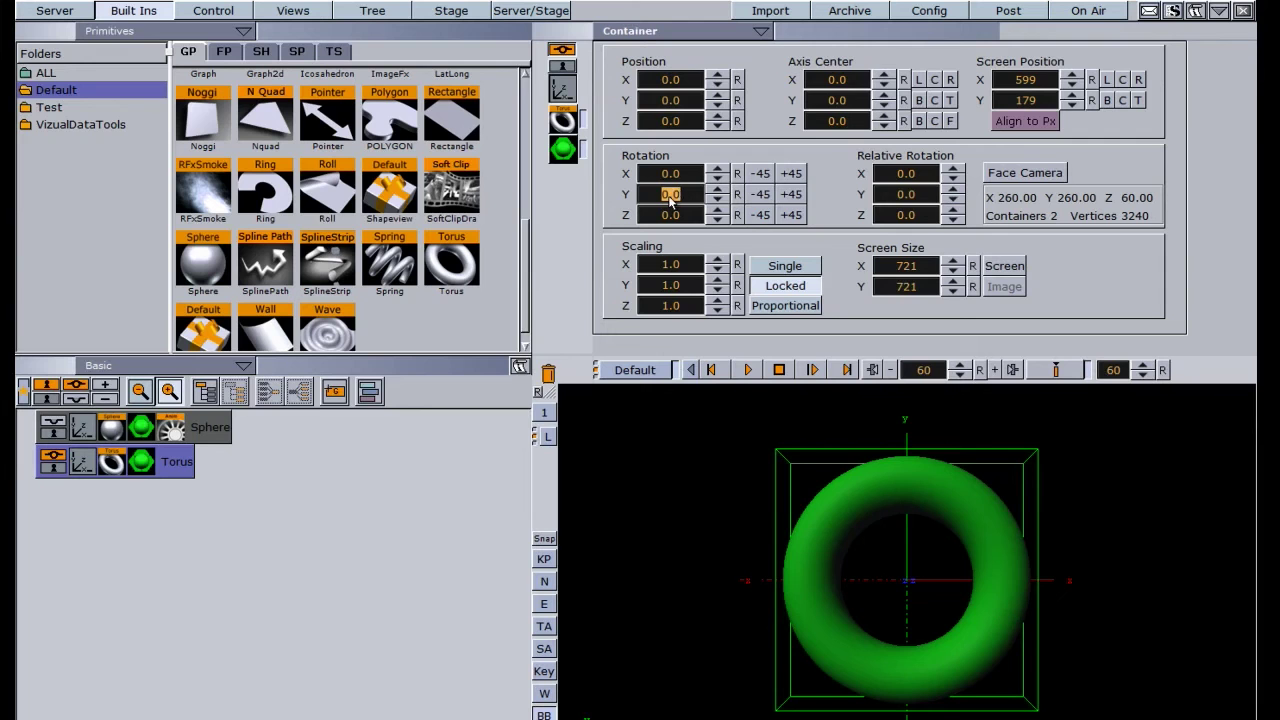
{"action": "type", "text": "360"}
{"action": "key", "text": "Return"}
{"action": "left_click", "coordinate": [1056, 370]}
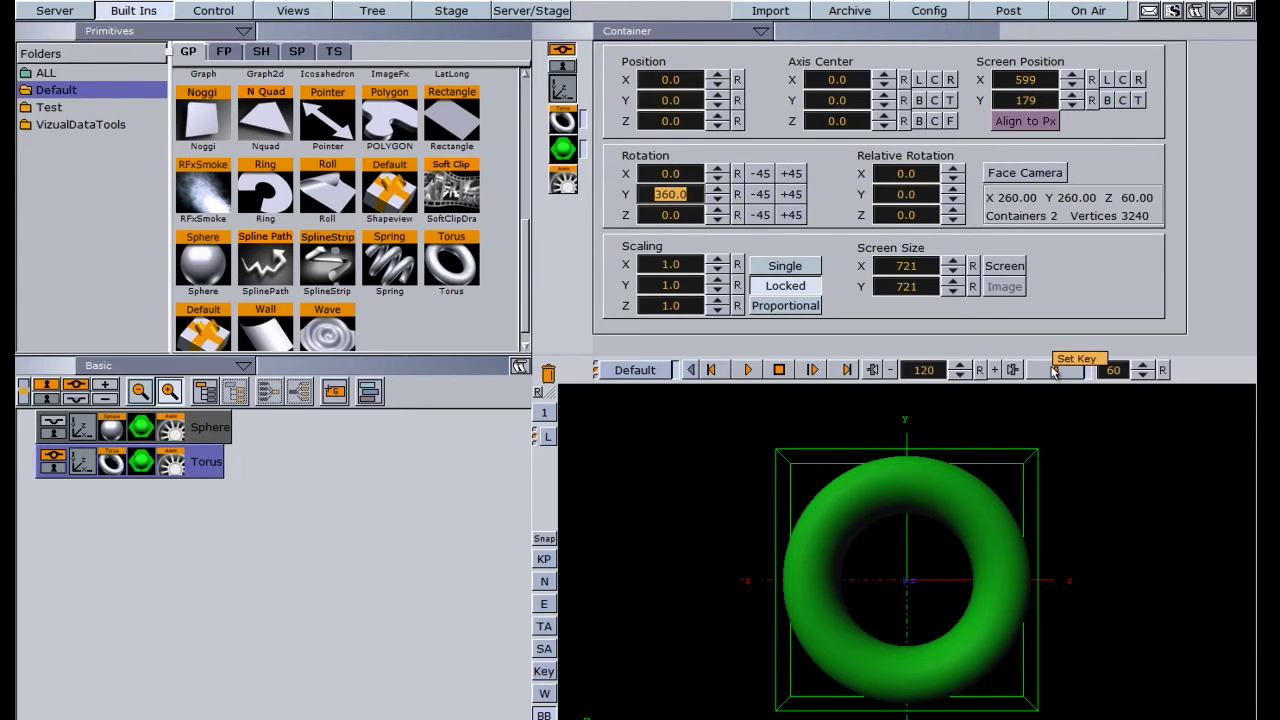
- Set the torus Rotation channel to loop out 24 times, then preview the spin
{"action": "left_click", "coordinate": [170, 475]}
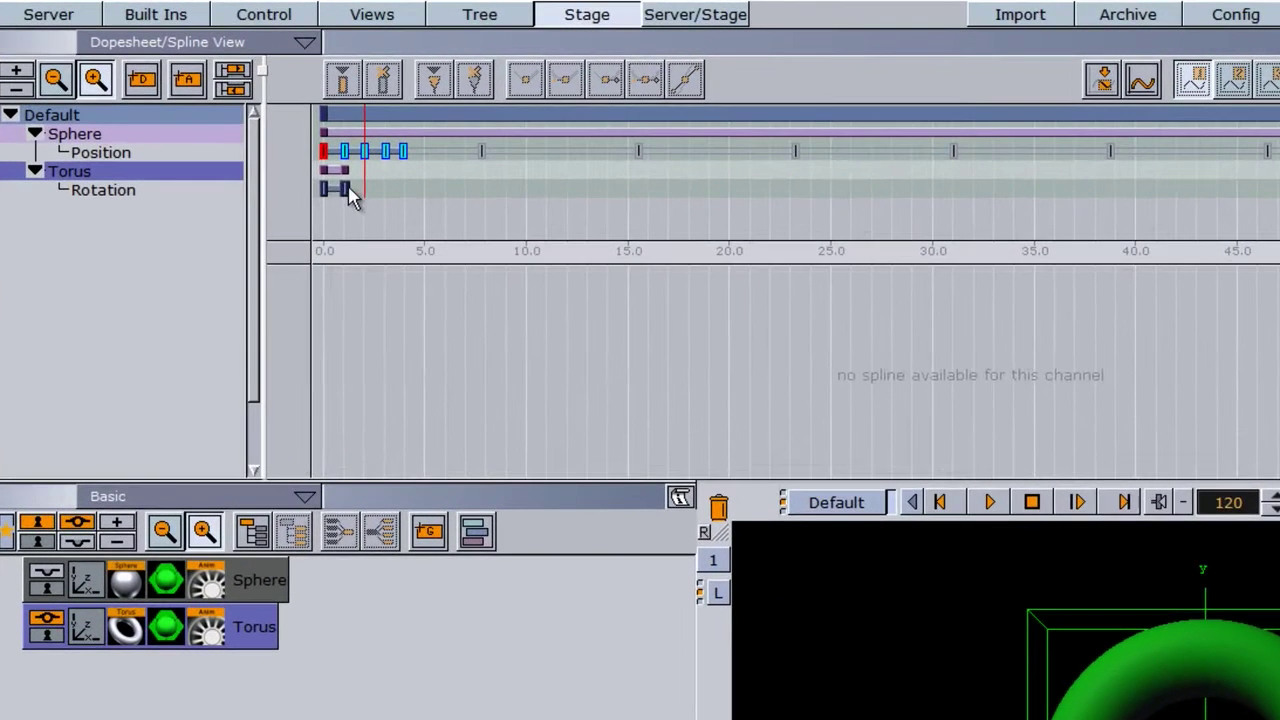
{"action": "left_click", "coordinate": [273, 139]}
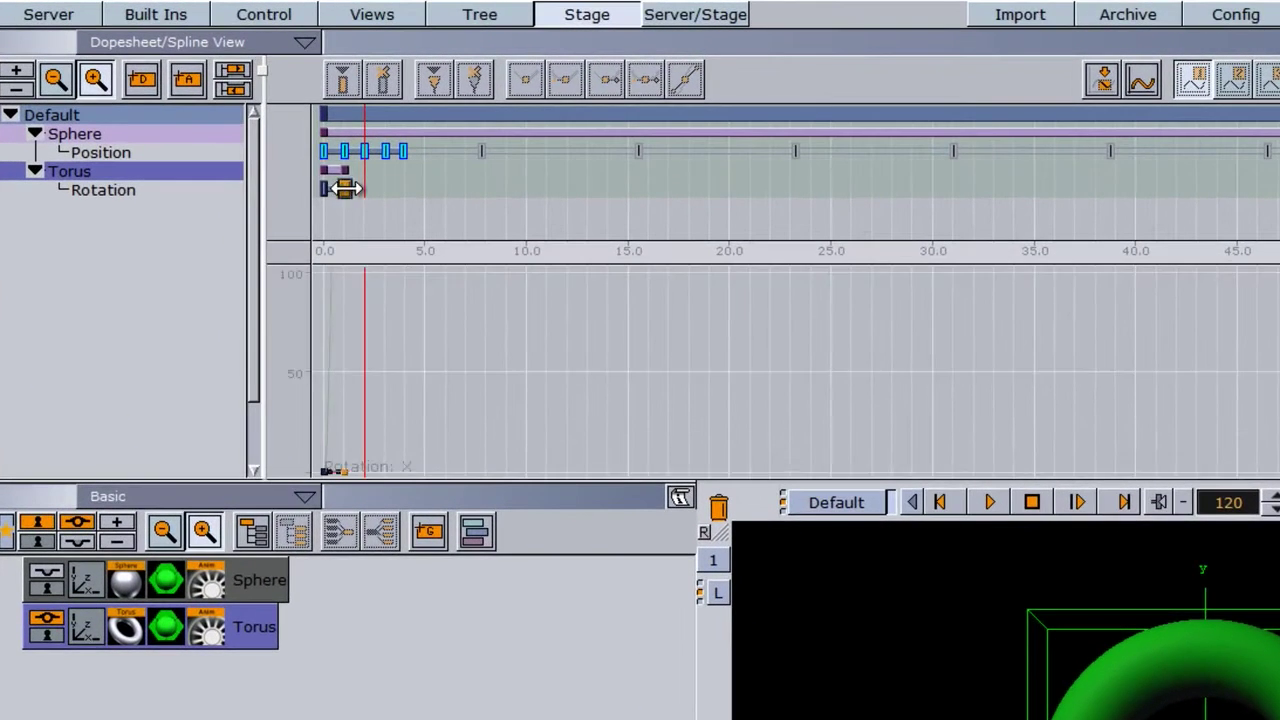
{"action": "left_click", "coordinate": [96, 187]}
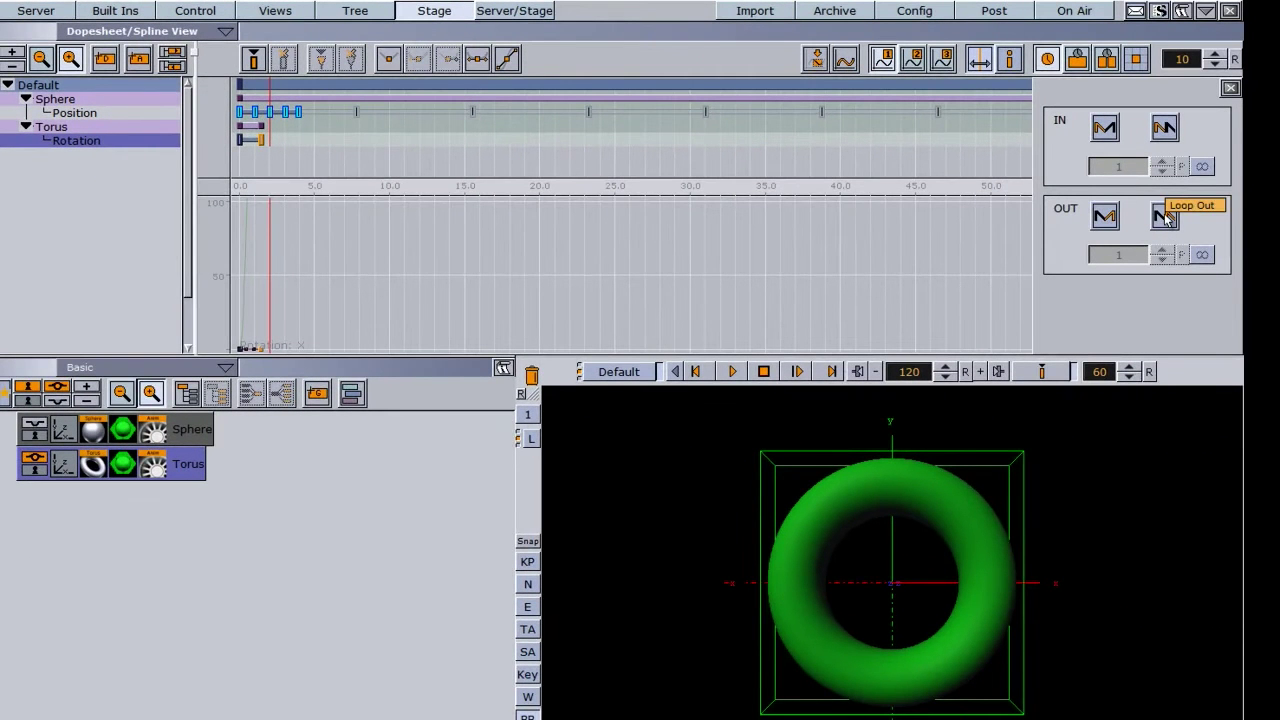
{"action": "left_click", "coordinate": [1165, 218]}
{"action": "left_click_drag", "start_coordinate": [1103, 255], "coordinate": [1124, 256]}
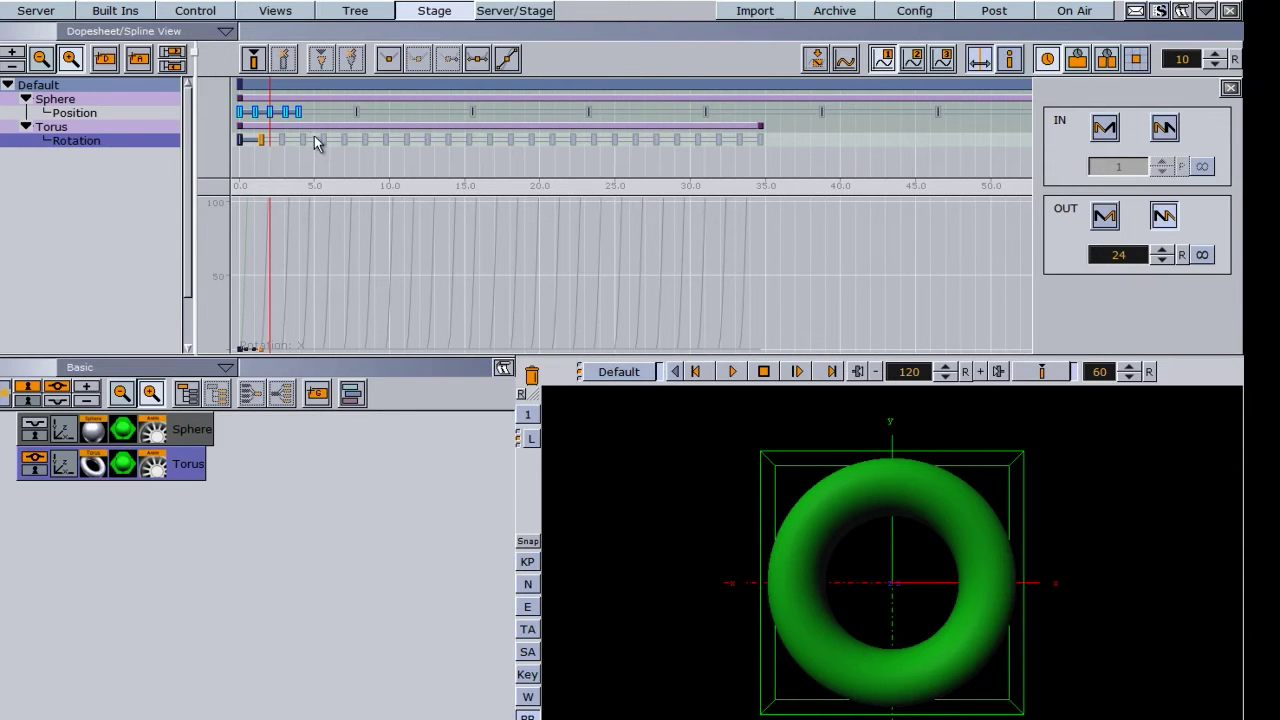
{"action": "left_click", "coordinate": [733, 372]}
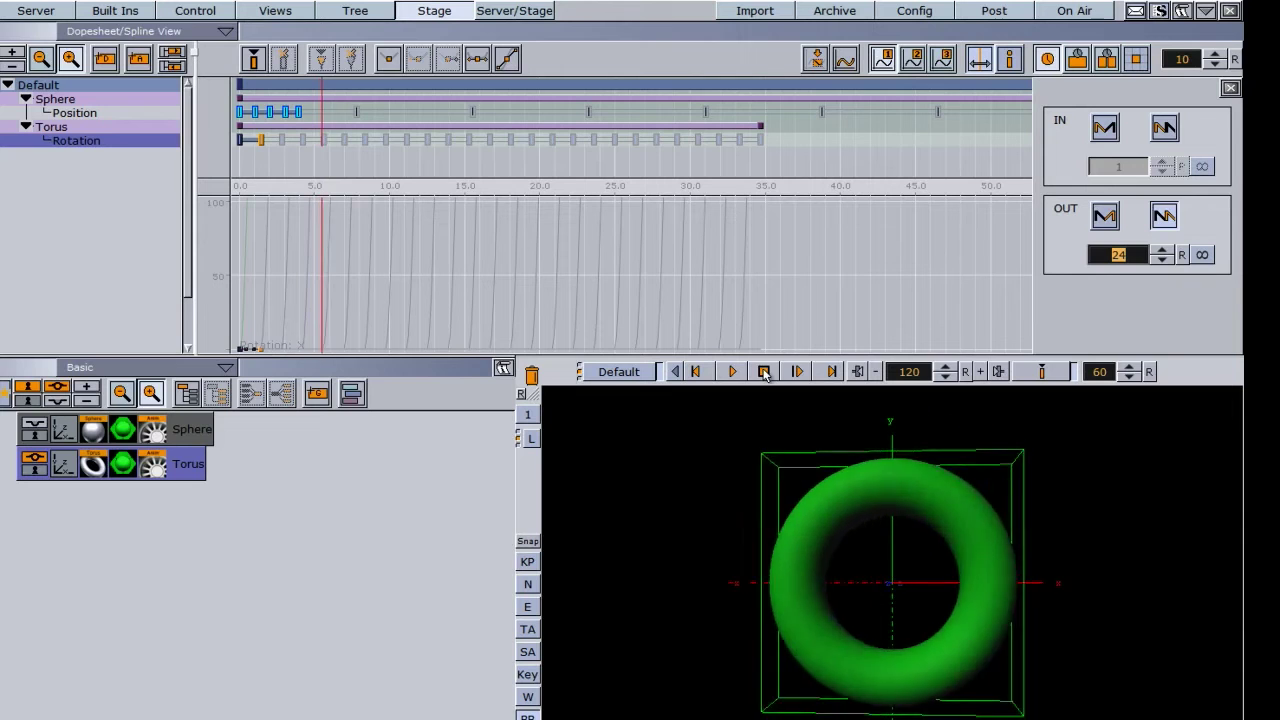
{"action": "left_click", "coordinate": [764, 372]}
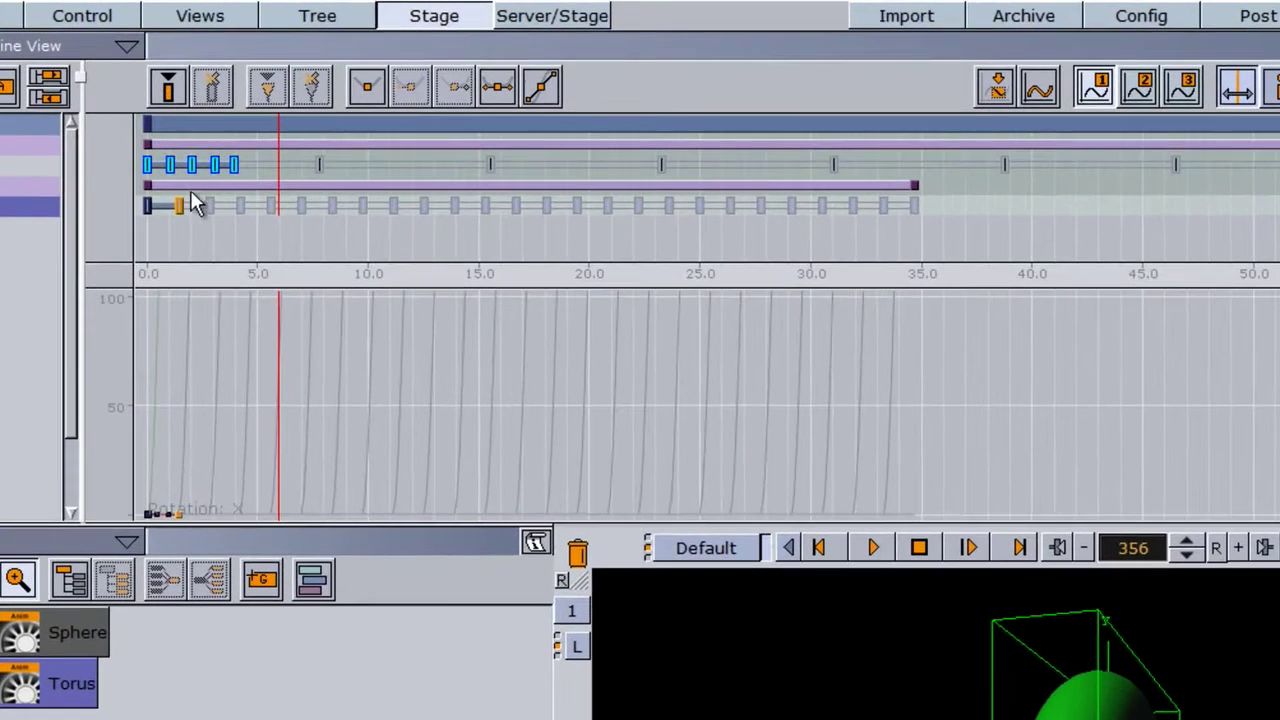
- Drag the torus's end rotation key later to slow the spin, and play it back
{"action": "left_click_drag", "start_coordinate": [180, 205], "coordinate": [193, 206]}
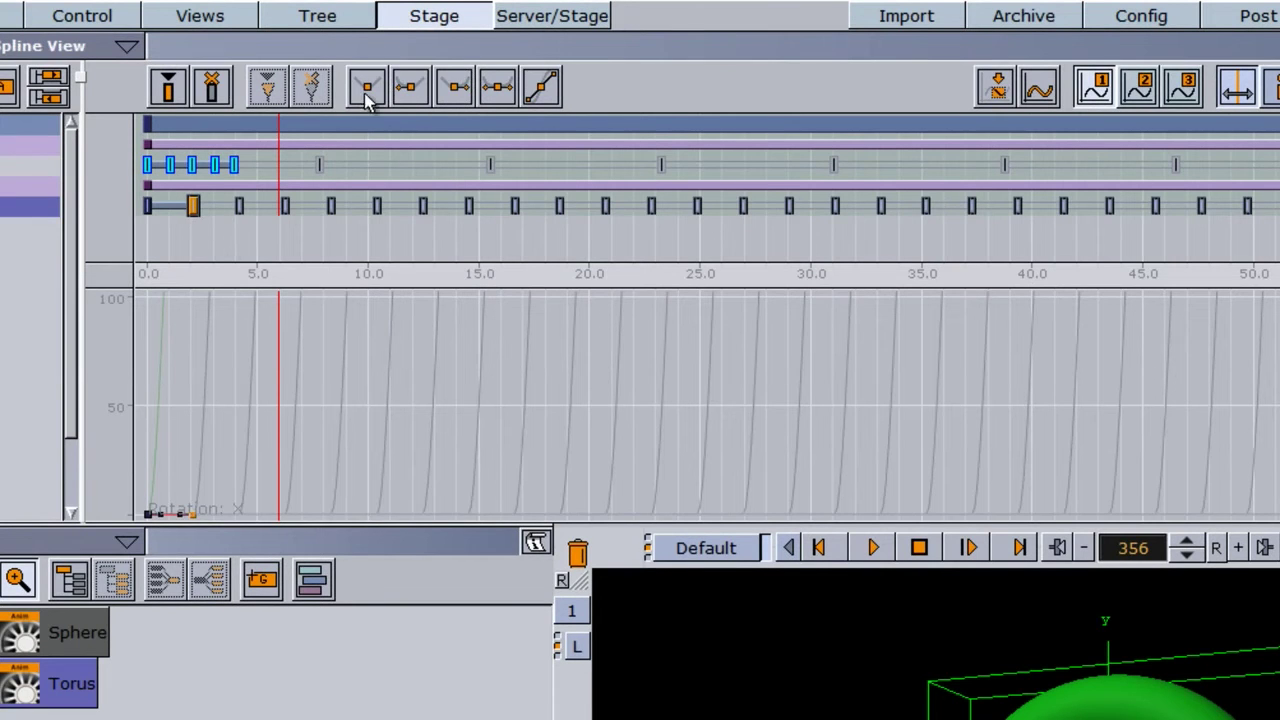
{"action": "left_click", "coordinate": [148, 207]}
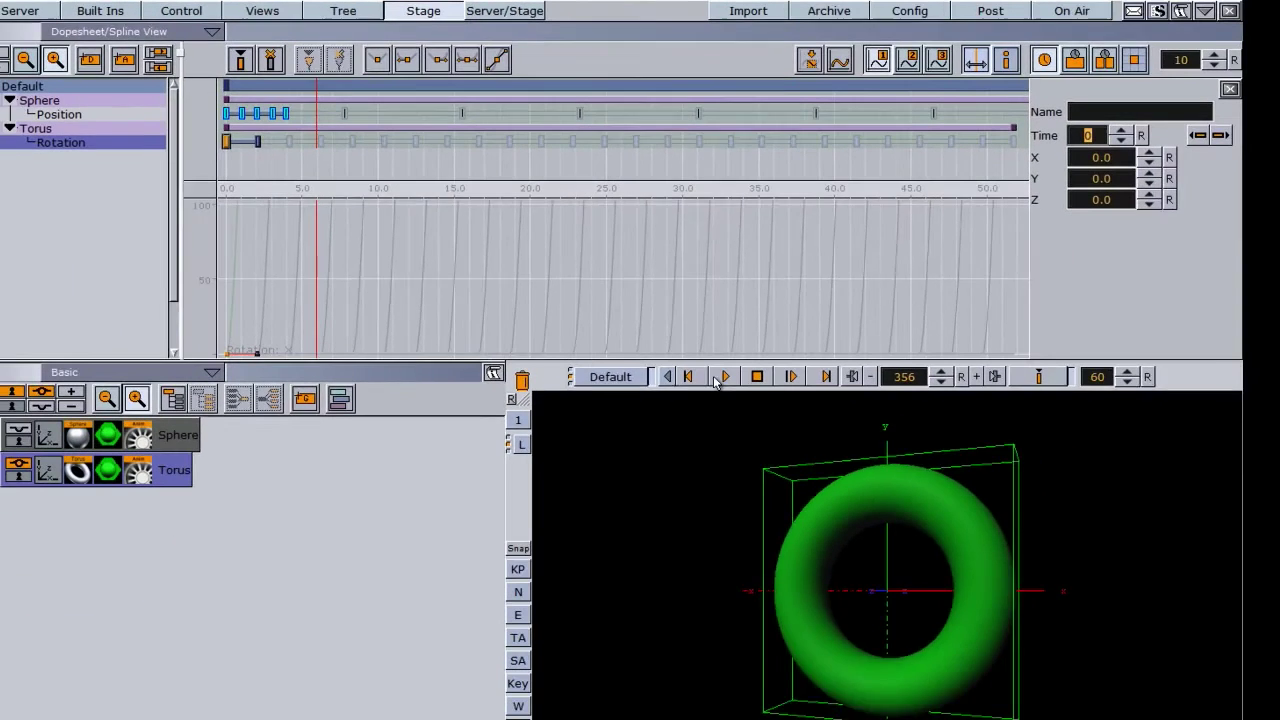
{"action": "left_click", "coordinate": [722, 370]}
{"action": "left_click", "coordinate": [722, 370]}
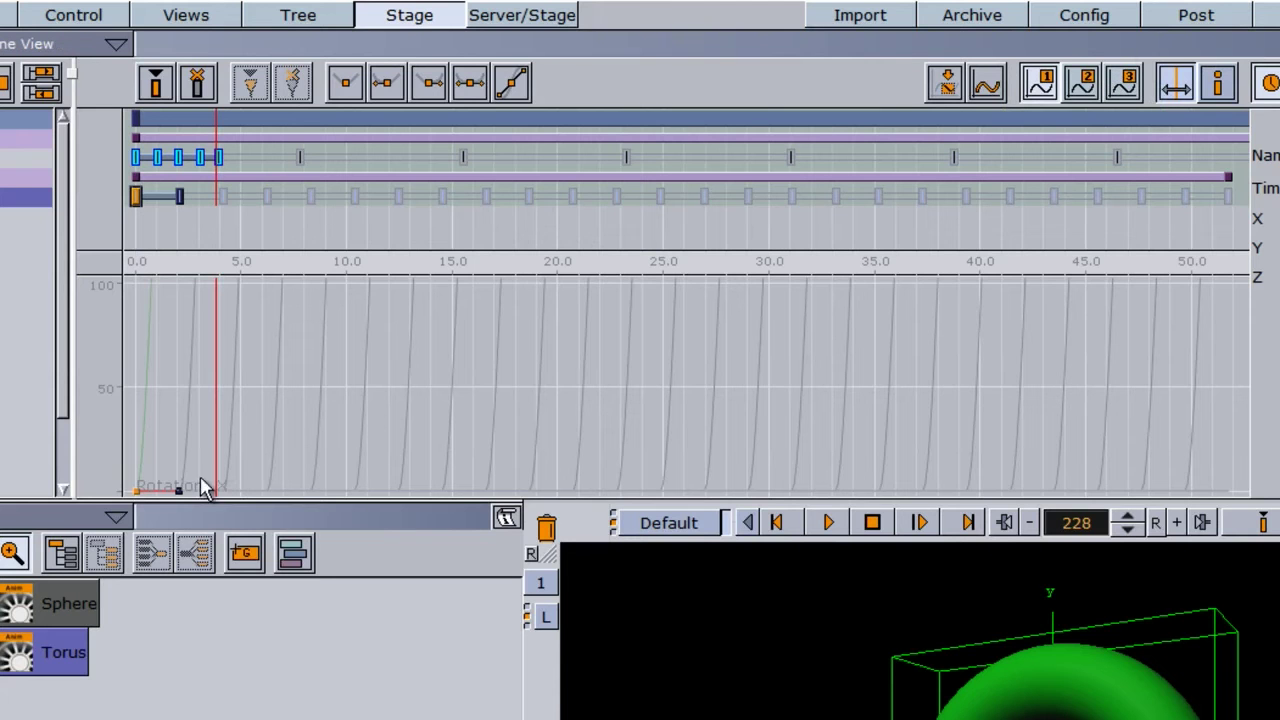
- Make the Rotation Y and Rotation Z keys linear, then rewind the animation
{"action": "left_click", "coordinate": [1084, 84]}
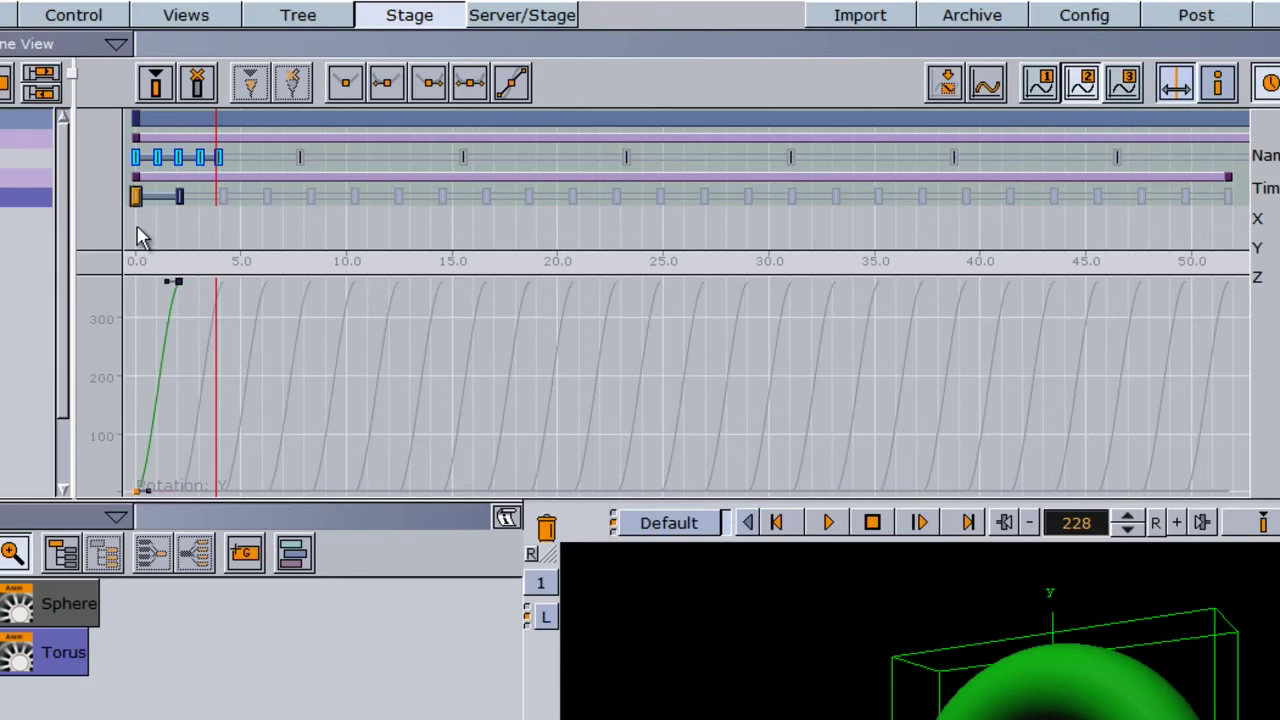
{"action": "left_click", "coordinate": [345, 86]}
{"action": "left_click", "coordinate": [180, 197]}
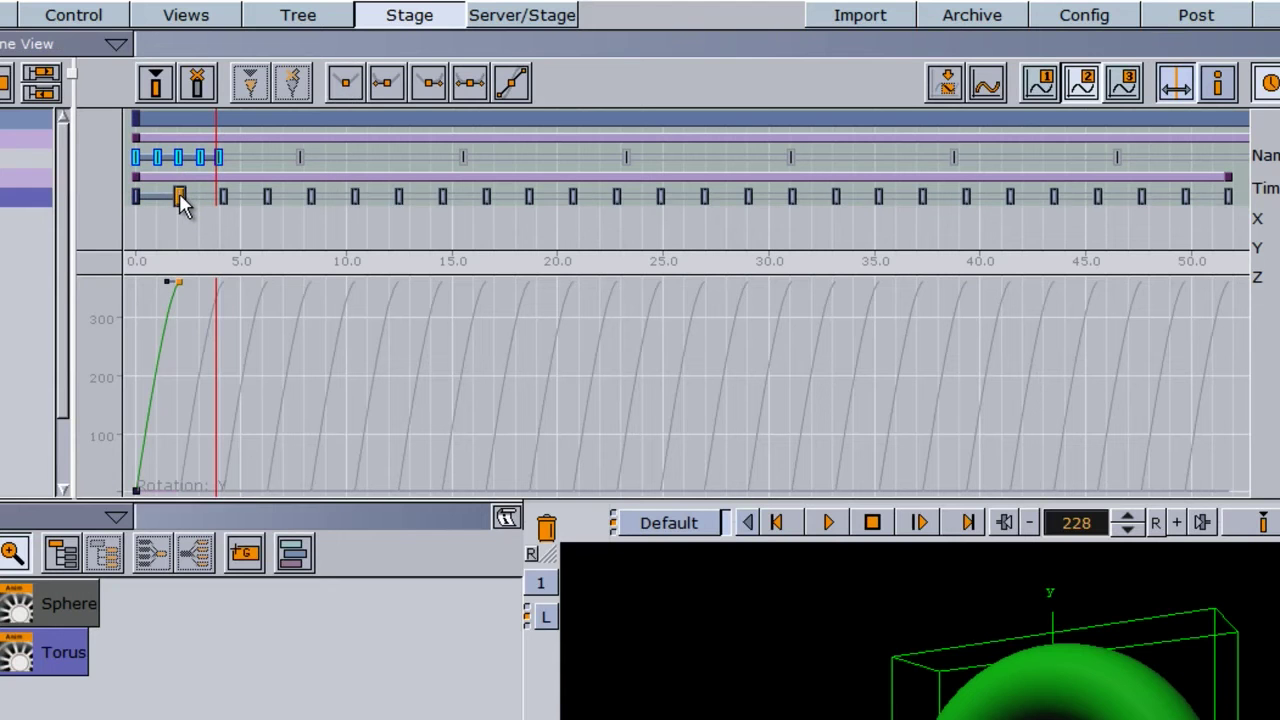
{"action": "left_click", "coordinate": [344, 86]}
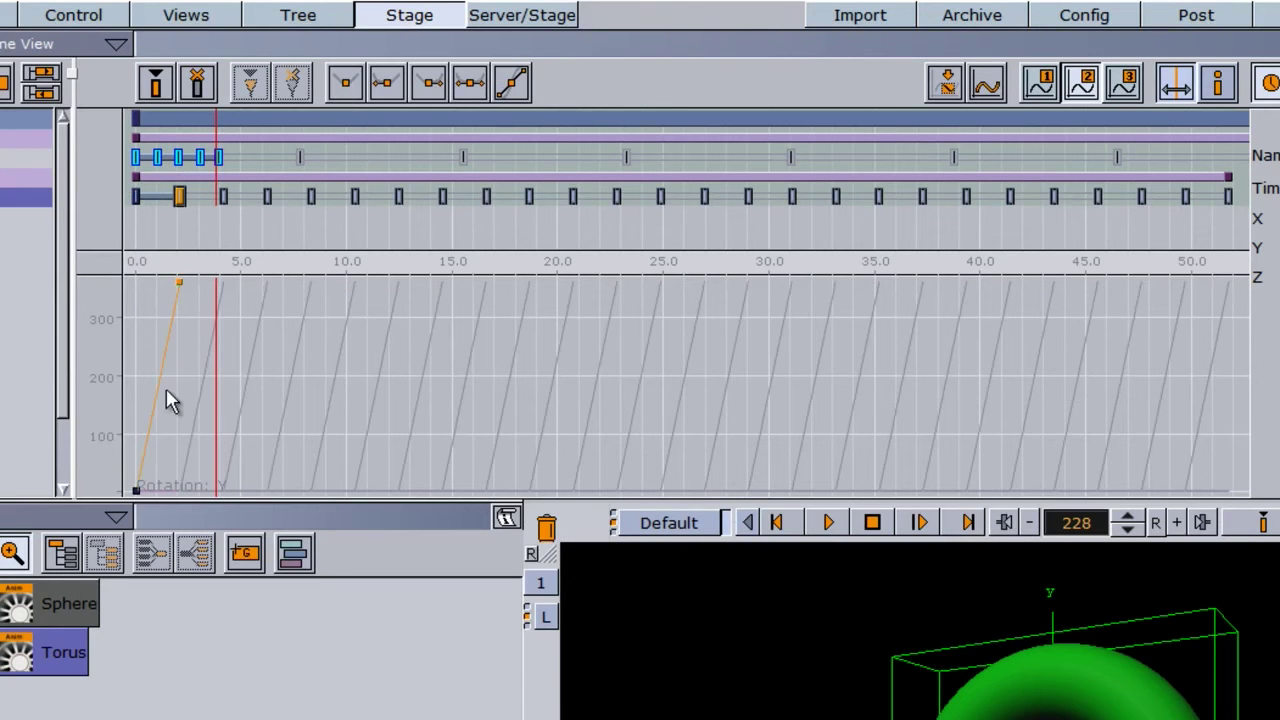
{"action": "left_click", "coordinate": [1124, 83]}
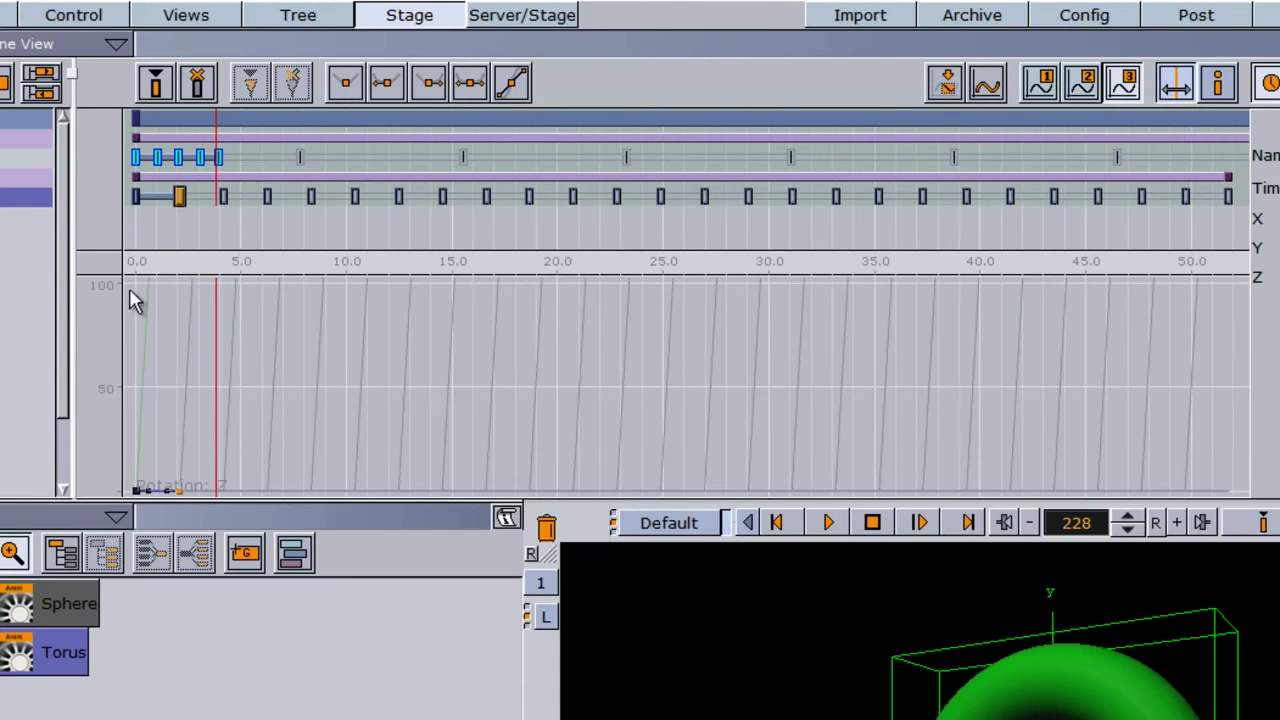
{"action": "left_click", "coordinate": [180, 197]}
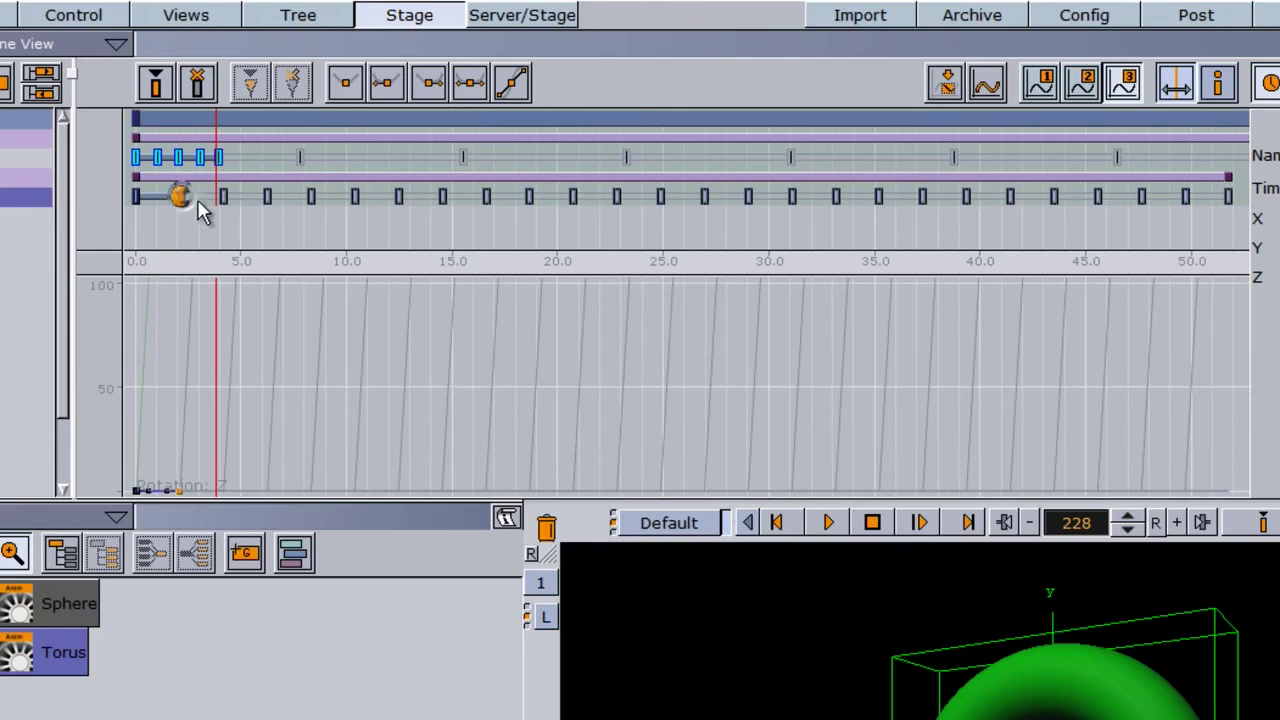
{"action": "left_click", "coordinate": [345, 85]}
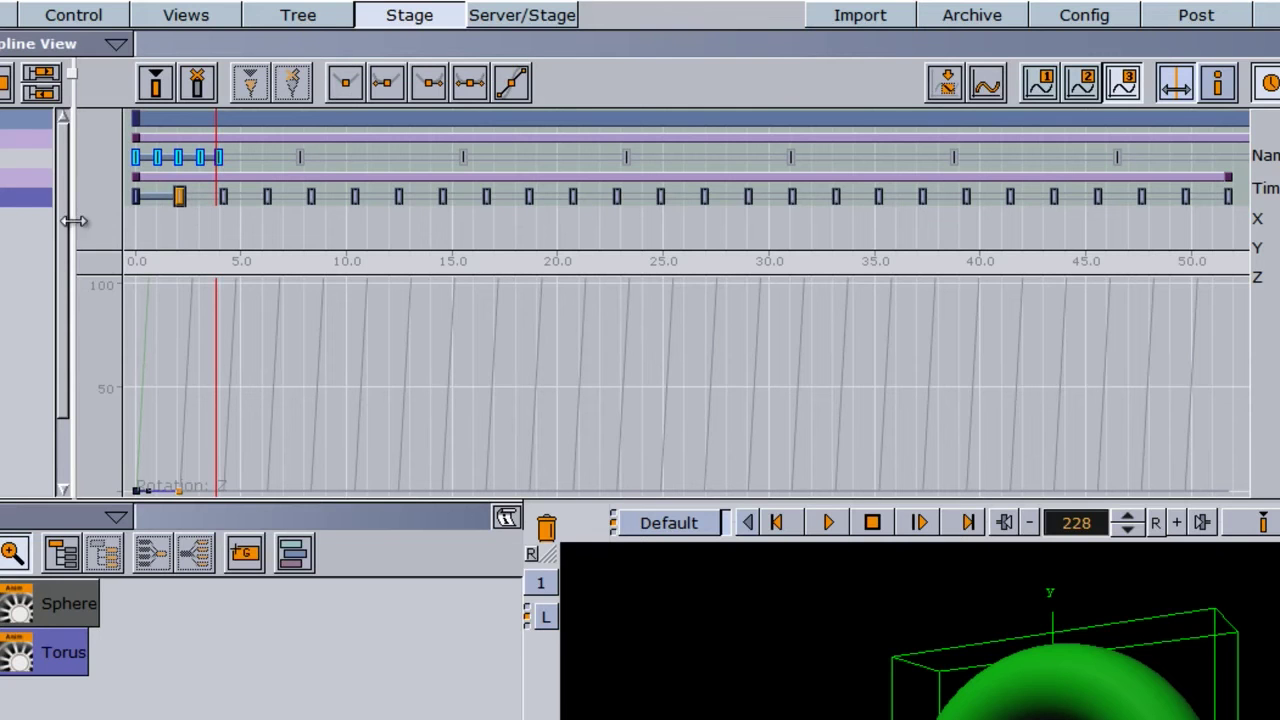
{"action": "left_click", "coordinate": [137, 197]}
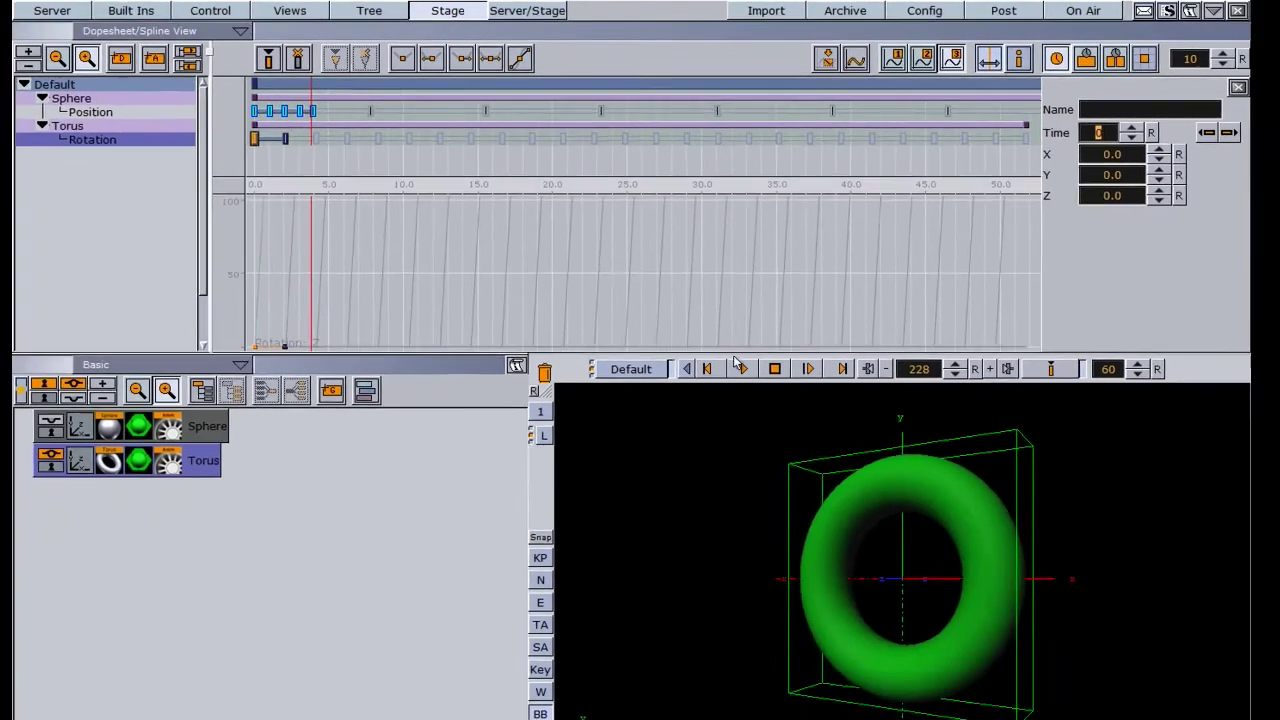
{"action": "left_click", "coordinate": [828, 522]}
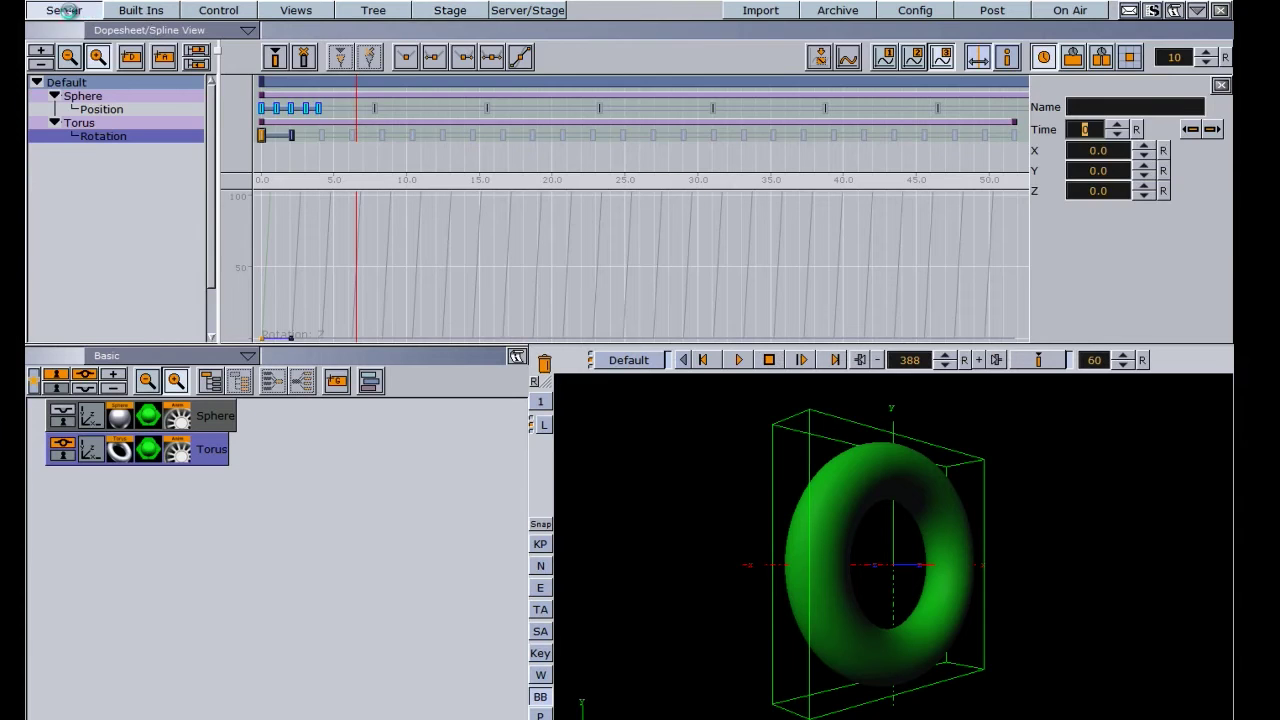
- Add a Rectangle primitive with width 500 and hide the torus from the render
{"action": "left_click", "coordinate": [64, 10]}
{"action": "left_click", "coordinate": [141, 10]}
{"action": "left_click_drag", "start_coordinate": [450, 115], "coordinate": [94, 594]}
{"action": "left_click", "coordinate": [62, 447]}
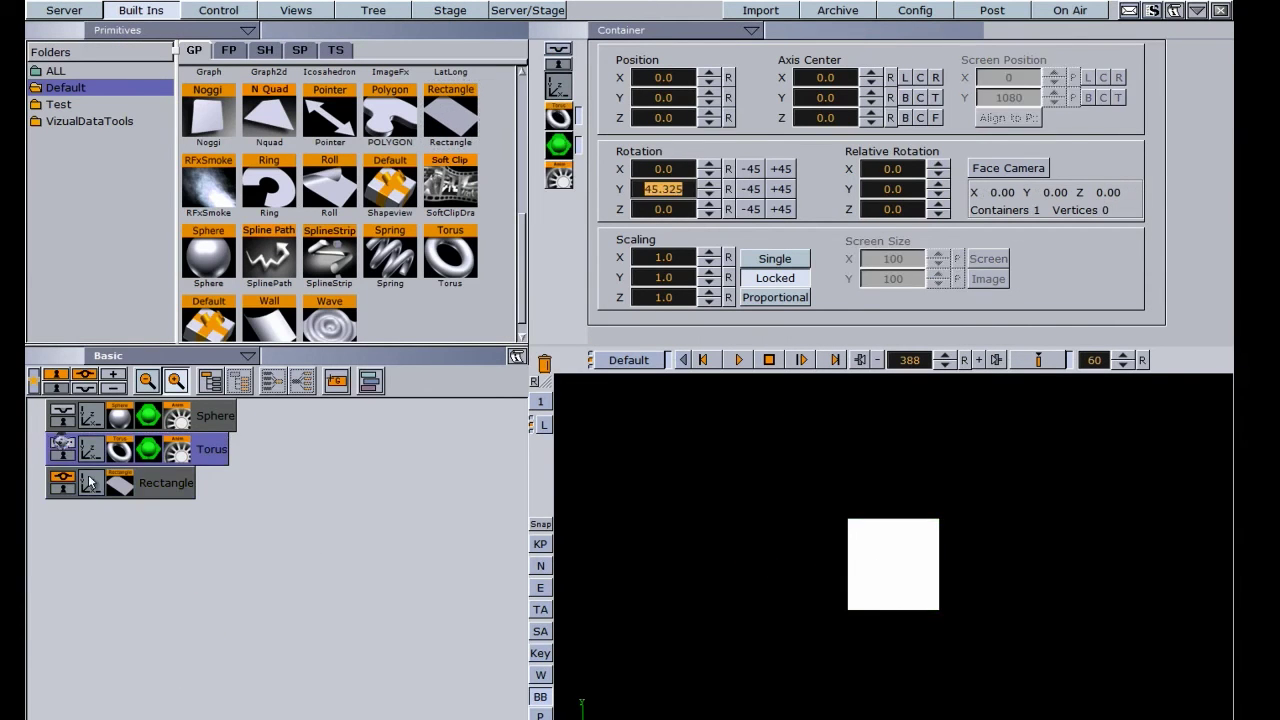
{"action": "left_click", "coordinate": [120, 488]}
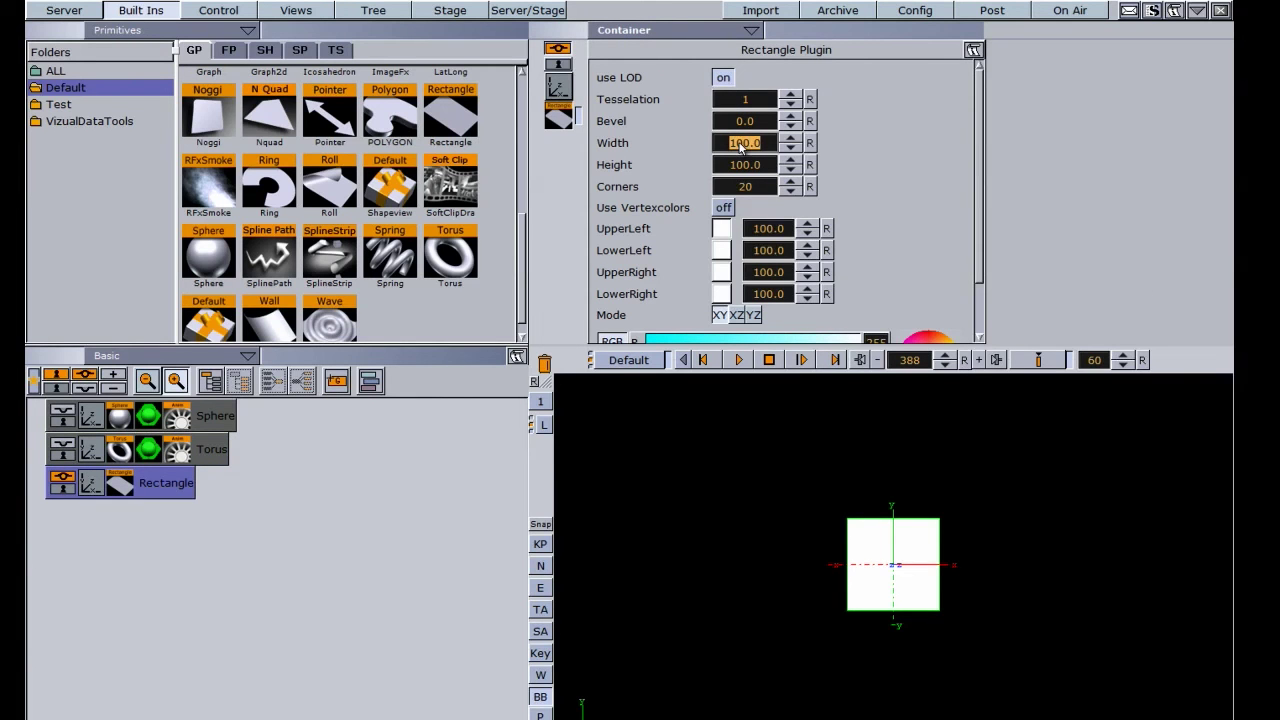
{"action": "type", "text": "500"}
{"action": "key", "text": "Return"}
- Texture the Rectangle with Clouds_Sun2 from IMAGES > Pics and turn its bounding box off
{"action": "left_click", "coordinate": [76, 8]}
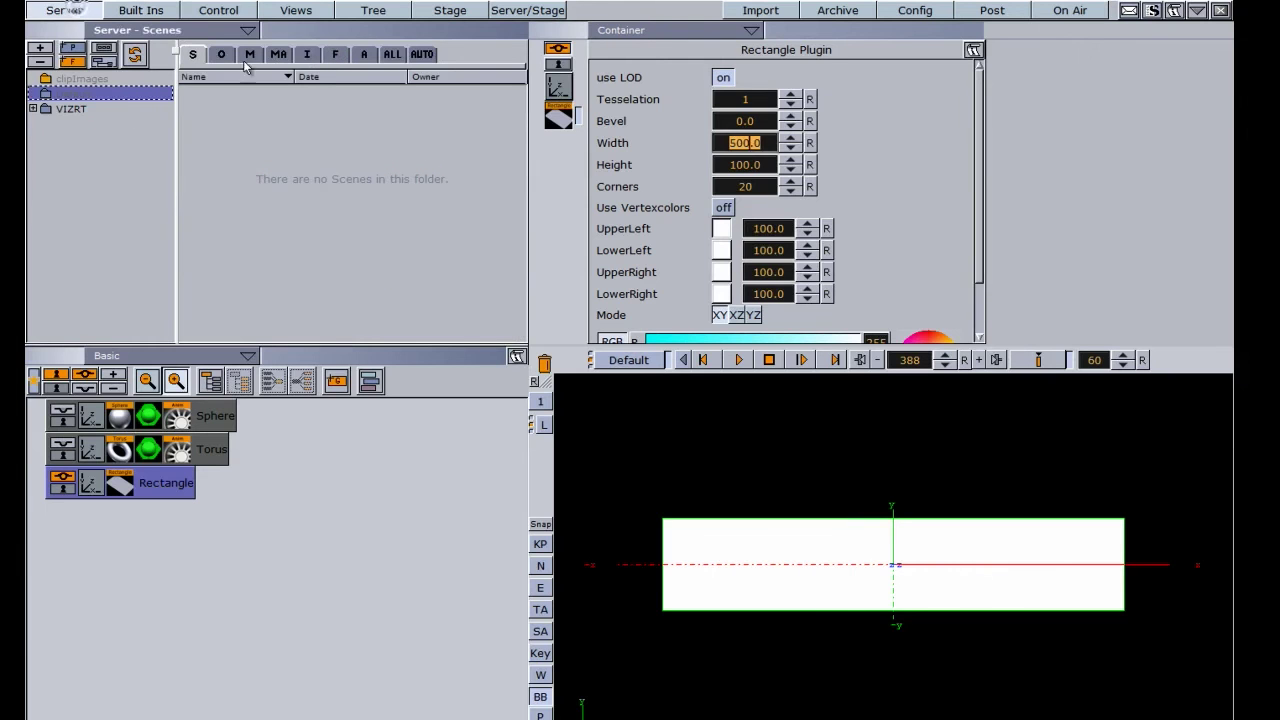
{"action": "left_click", "coordinate": [307, 54]}
{"action": "left_click", "coordinate": [33, 108]}
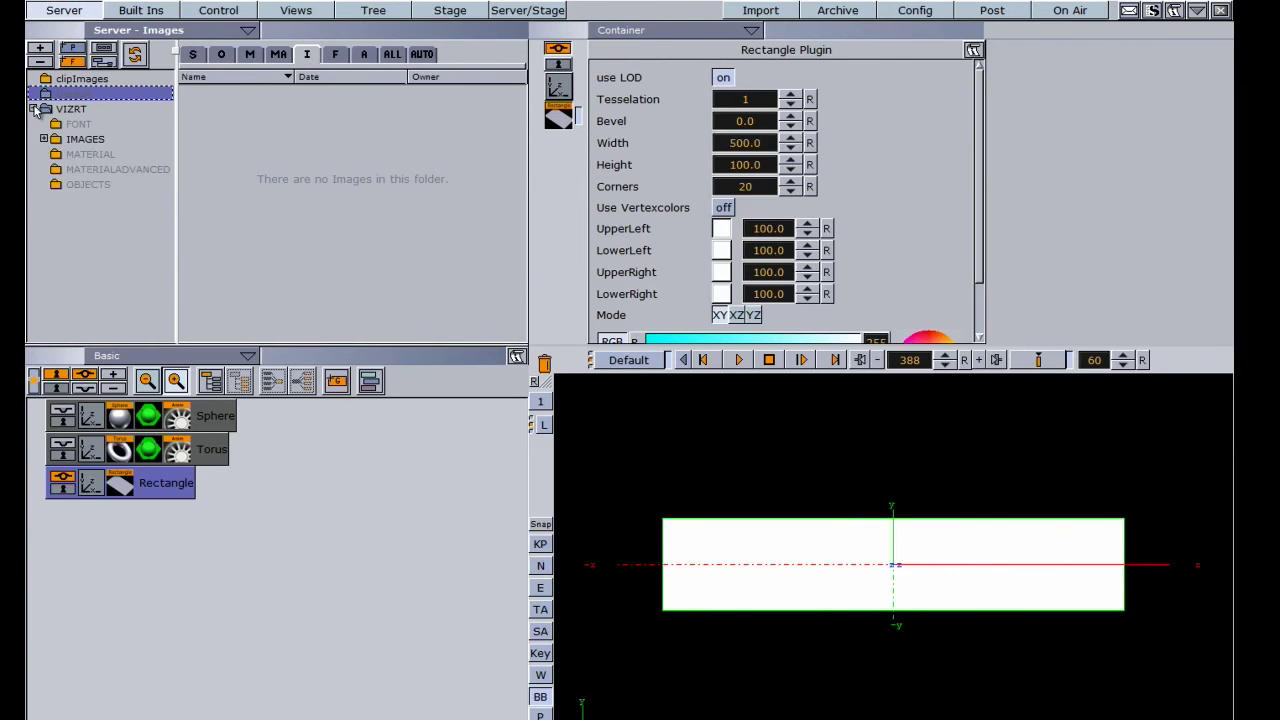
{"action": "double_click", "coordinate": [75, 139]}
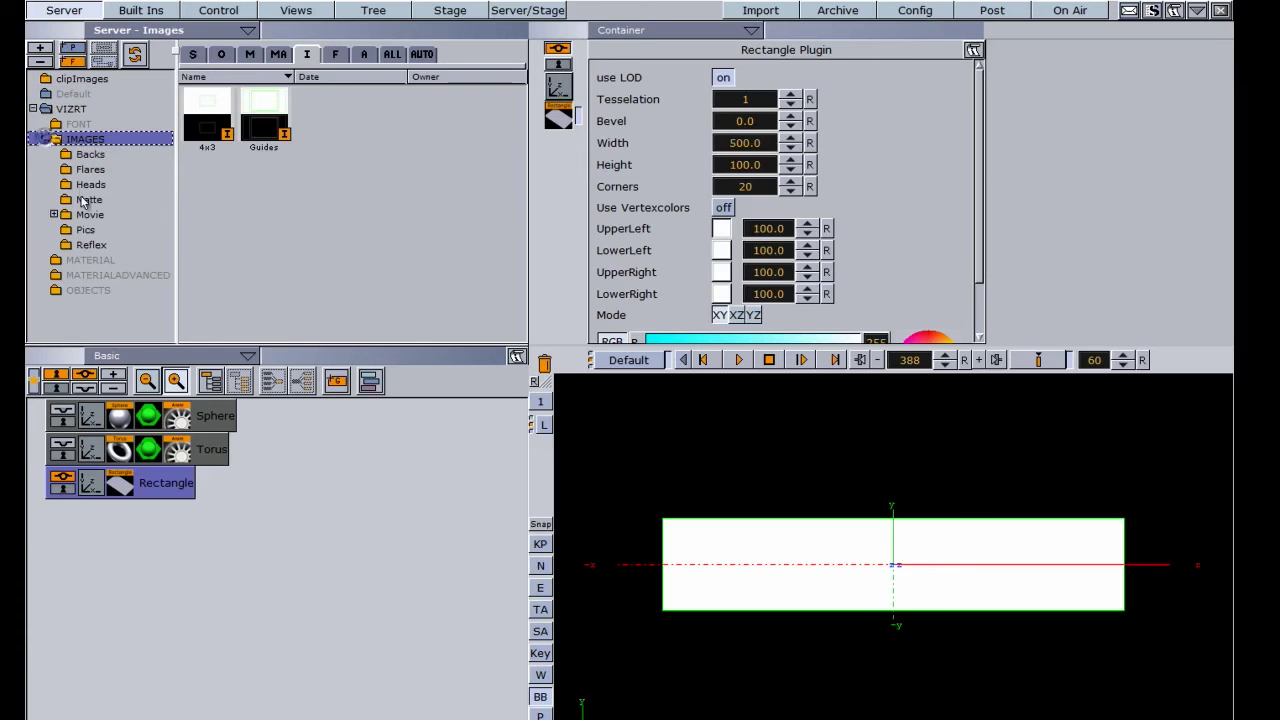
{"action": "left_click", "coordinate": [86, 230]}
{"action": "left_click_drag", "start_coordinate": [437, 122], "coordinate": [148, 482]}
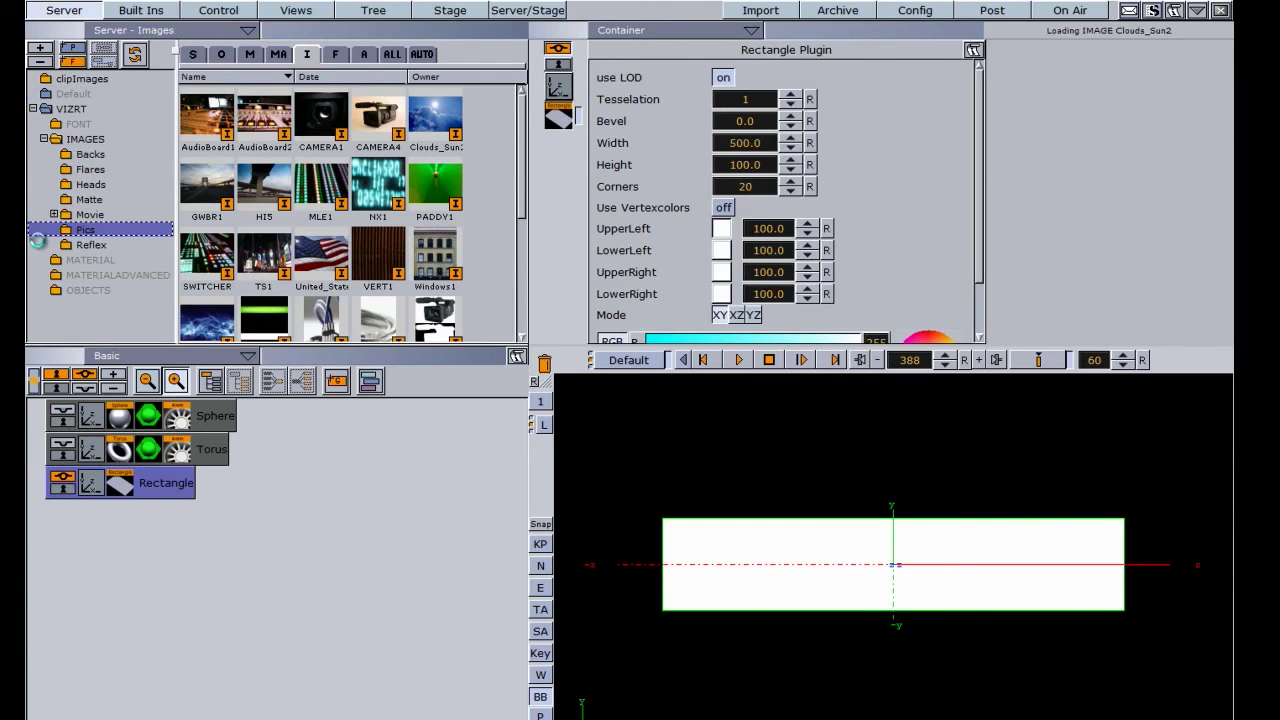
{"action": "left_click", "coordinate": [34, 109]}
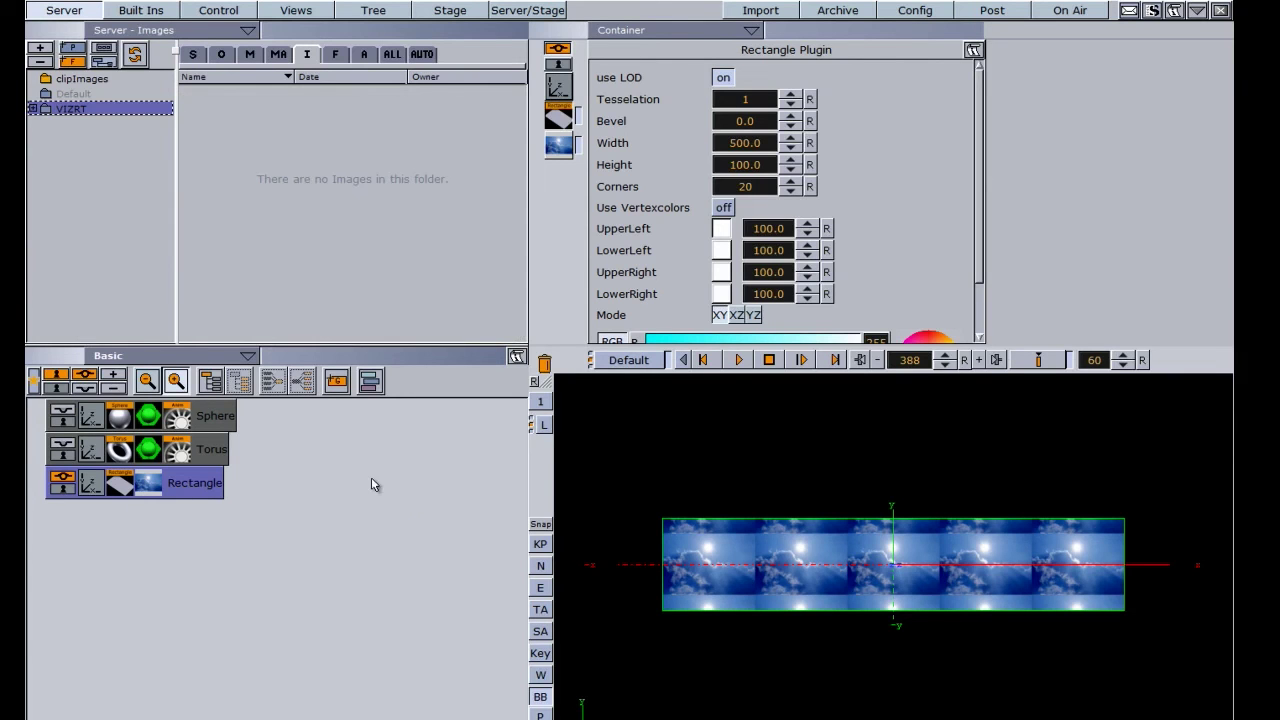
{"action": "left_click", "coordinate": [540, 697]}
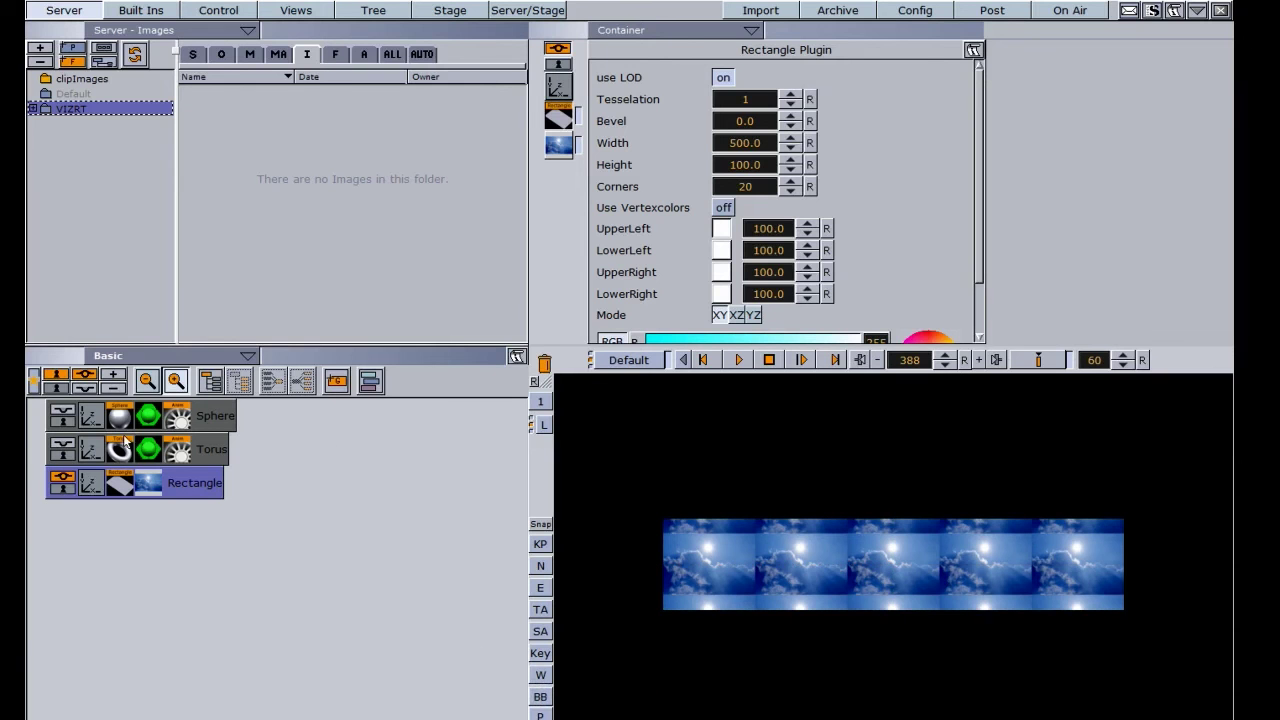
- Scale the Rectangle's cloud texture to 1.49 and set its Position X to -2.7
{"action": "left_click", "coordinate": [148, 487]}
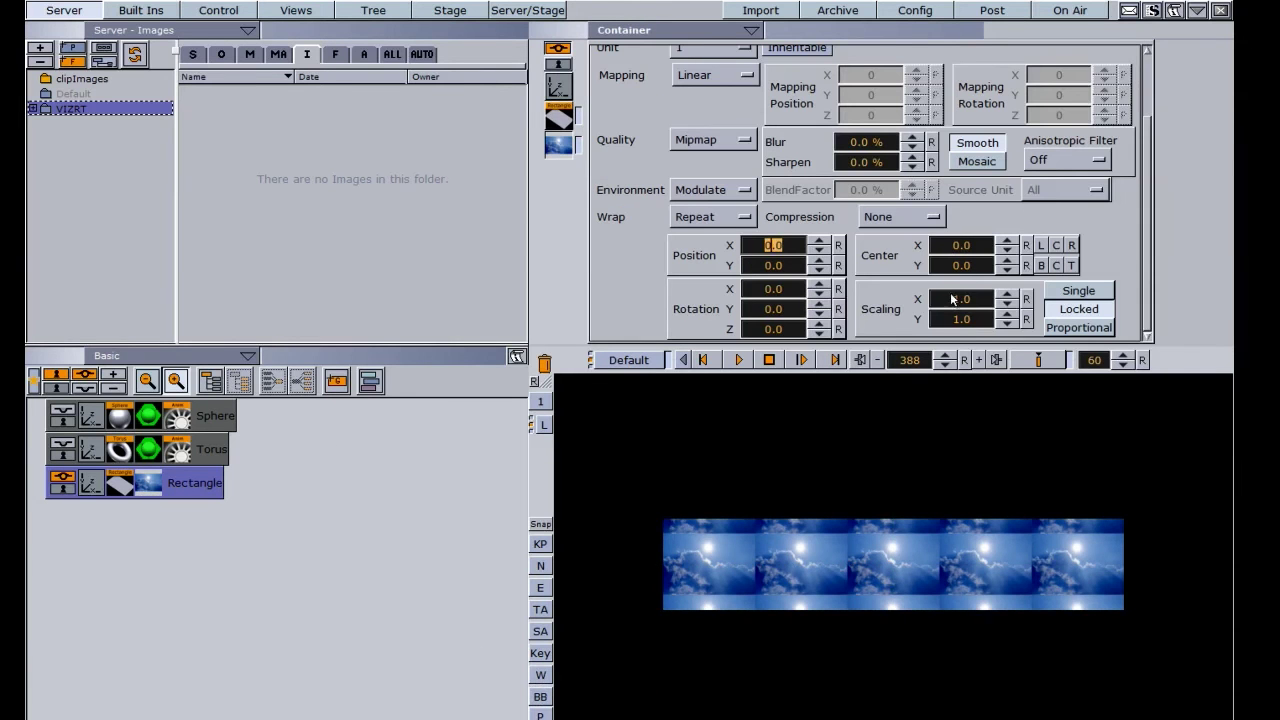
{"action": "left_click_drag", "start_coordinate": [942, 308], "coordinate": [983, 292]}
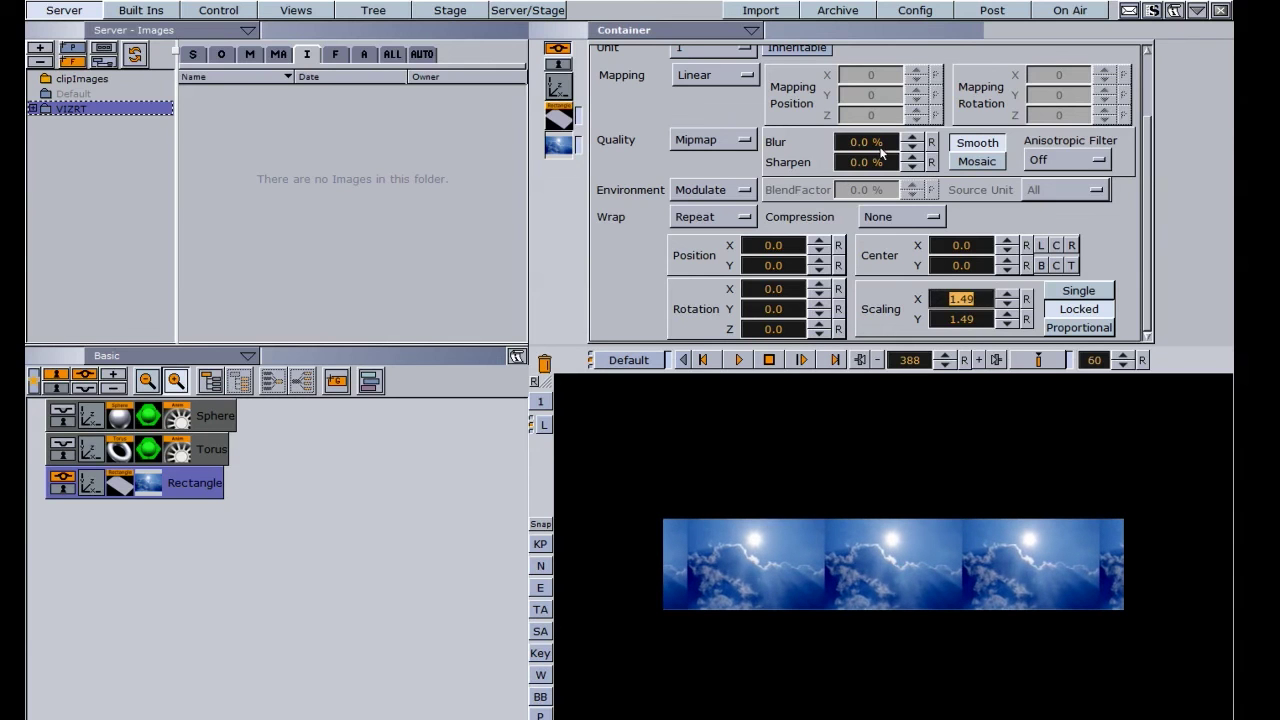
{"action": "left_click_drag", "start_coordinate": [783, 250], "coordinate": [762, 253]}
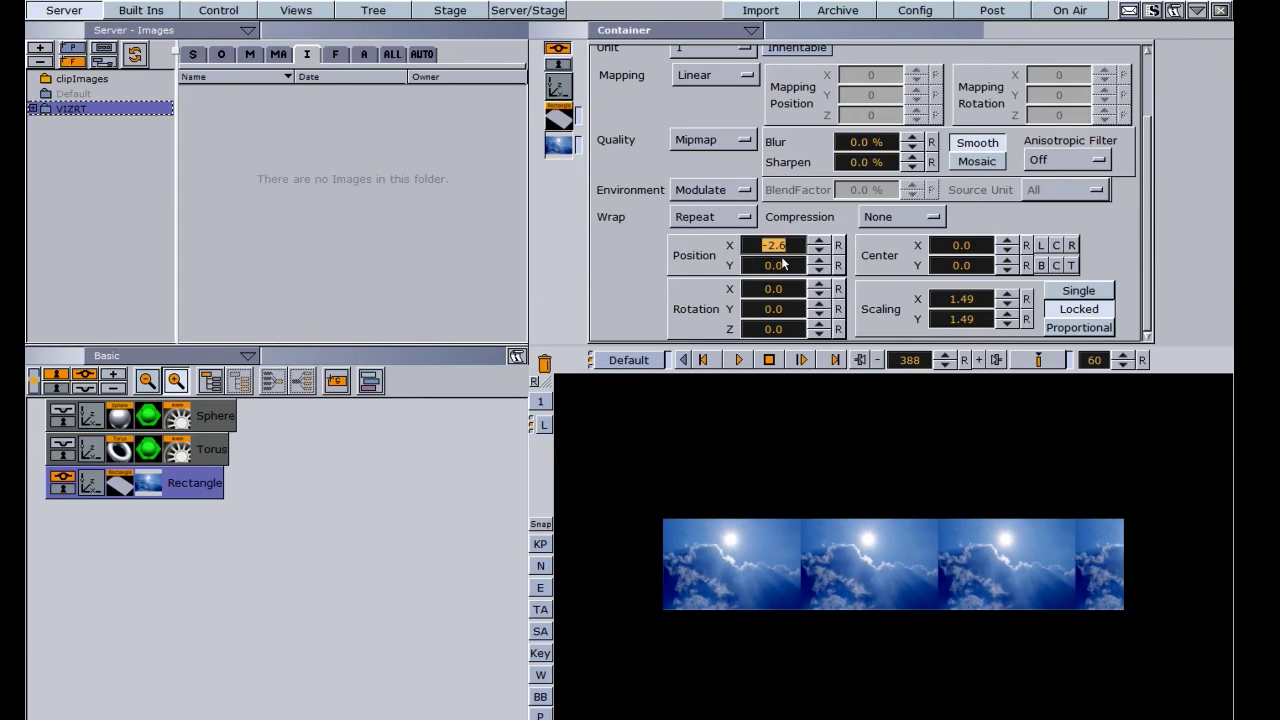
{"action": "left_click", "coordinate": [819, 253]}
{"action": "left_click", "coordinate": [821, 245]}
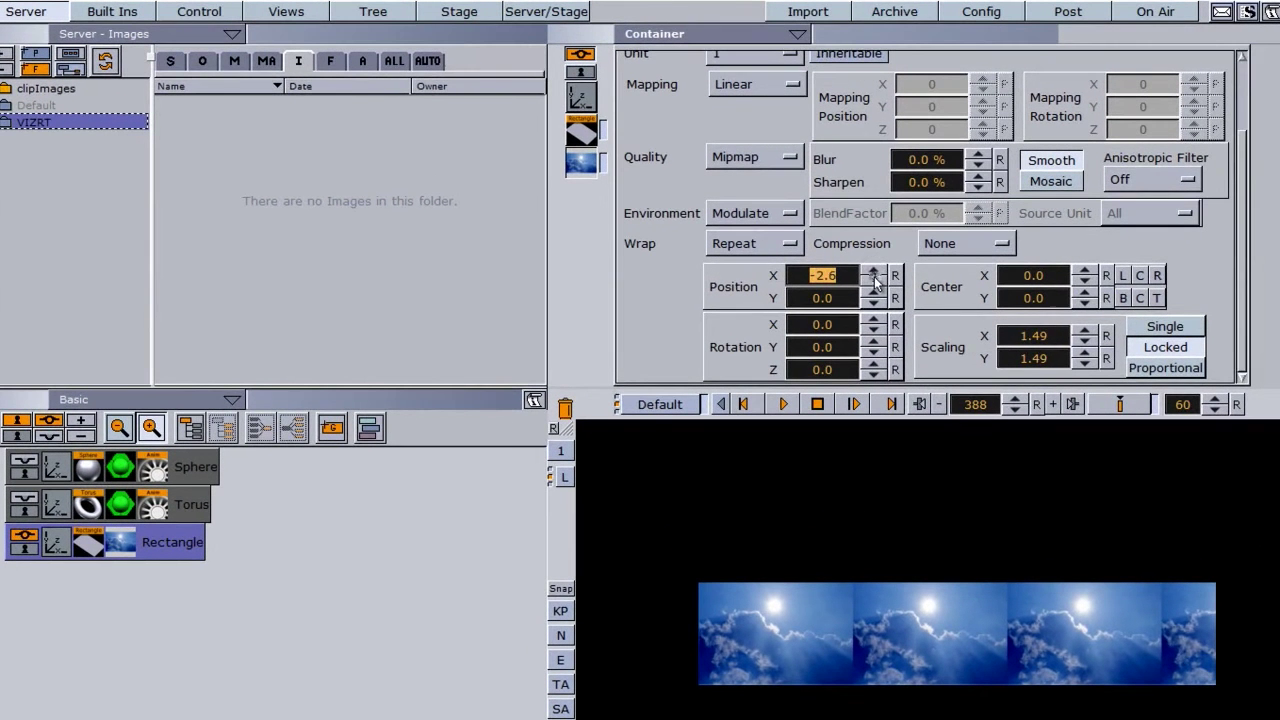
{"action": "left_click", "coordinate": [874, 283]}
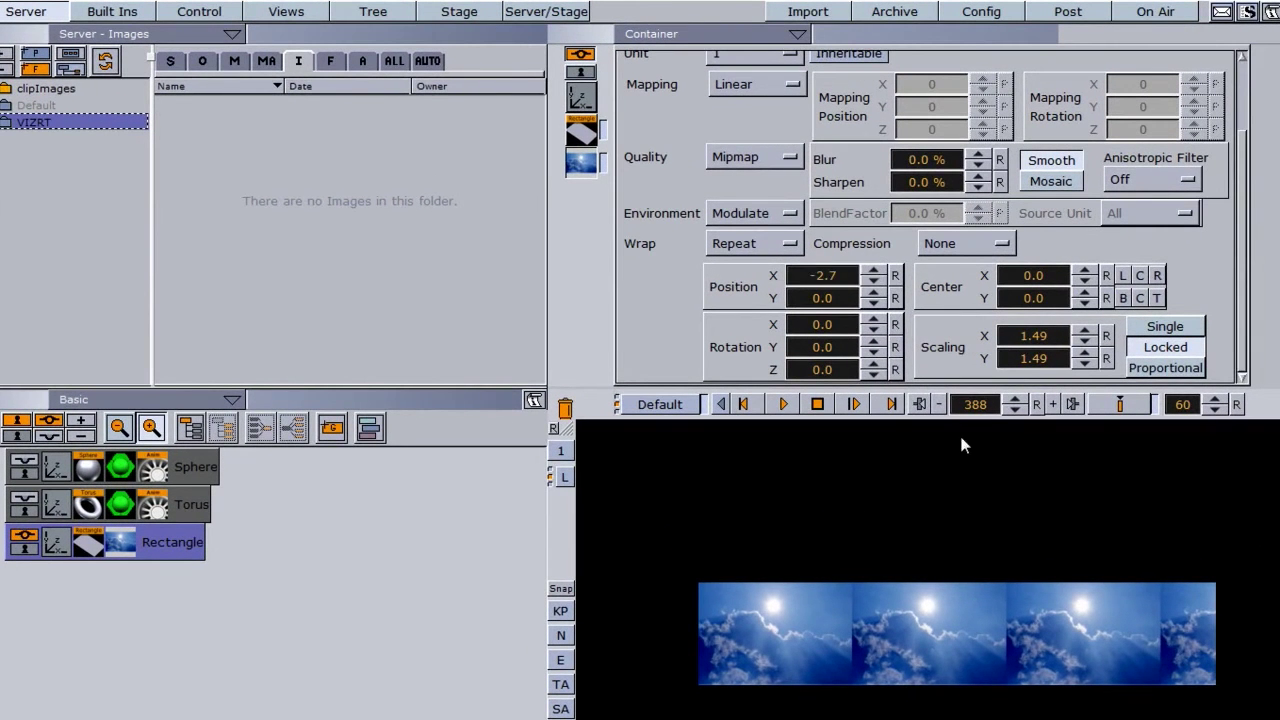
- At frame 60, set texture Position X to 27.2 and record a keyframe
{"action": "left_click", "coordinate": [1113, 408]}
{"action": "left_click_drag", "start_coordinate": [808, 280], "coordinate": [1090, 290]}
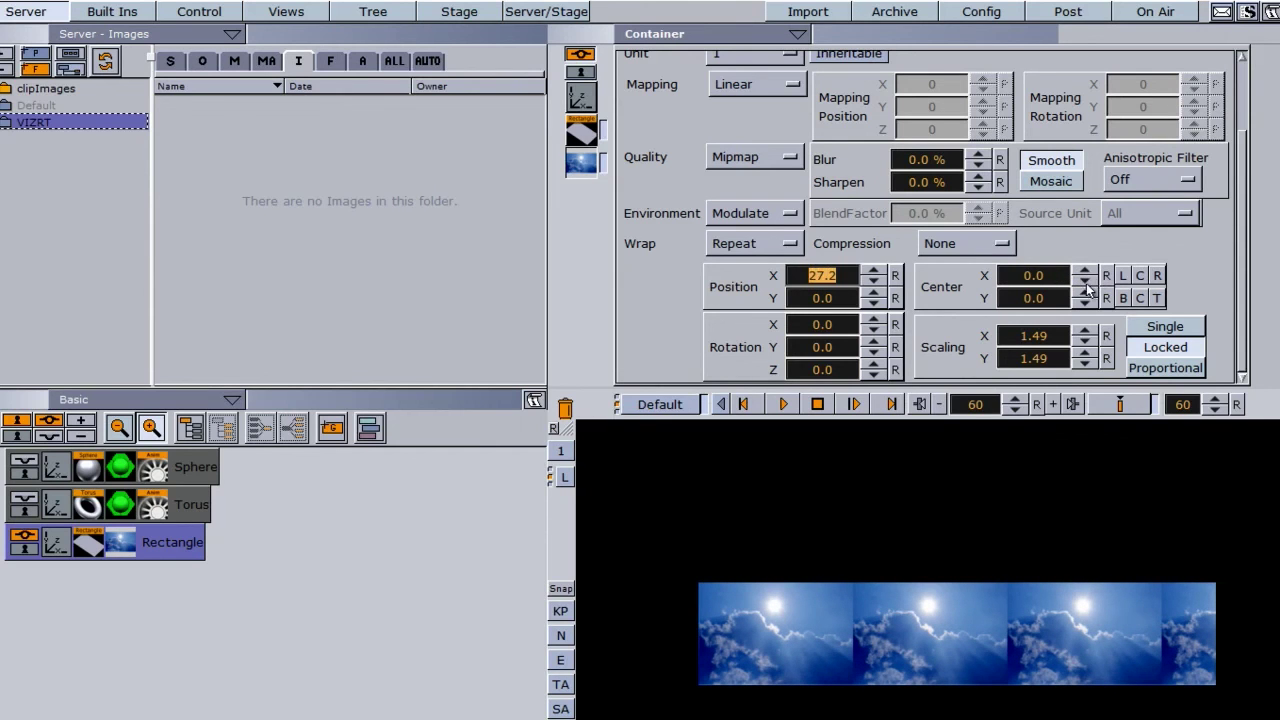
{"action": "left_click", "coordinate": [1120, 404]}
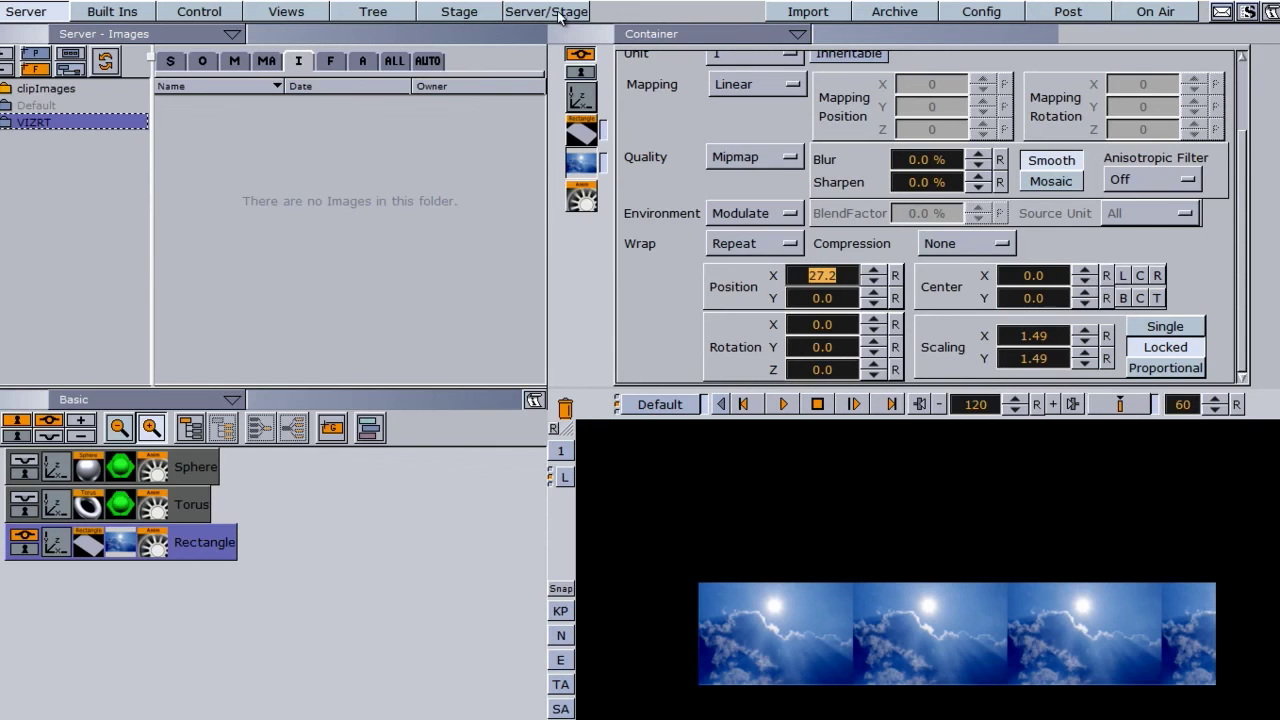
- In the Stage dopesheet, move the PositionX end keyframe to frame 93
{"action": "left_click", "coordinate": [148, 547]}
{"action": "left_click_drag", "start_coordinate": [187, 232], "coordinate": [192, 252]}
{"action": "scroll", "coordinate": [112, 170], "scroll_direction": "down", "scroll_amount": 1}
{"action": "left_click_drag", "start_coordinate": [266, 161], "coordinate": [280, 162]}
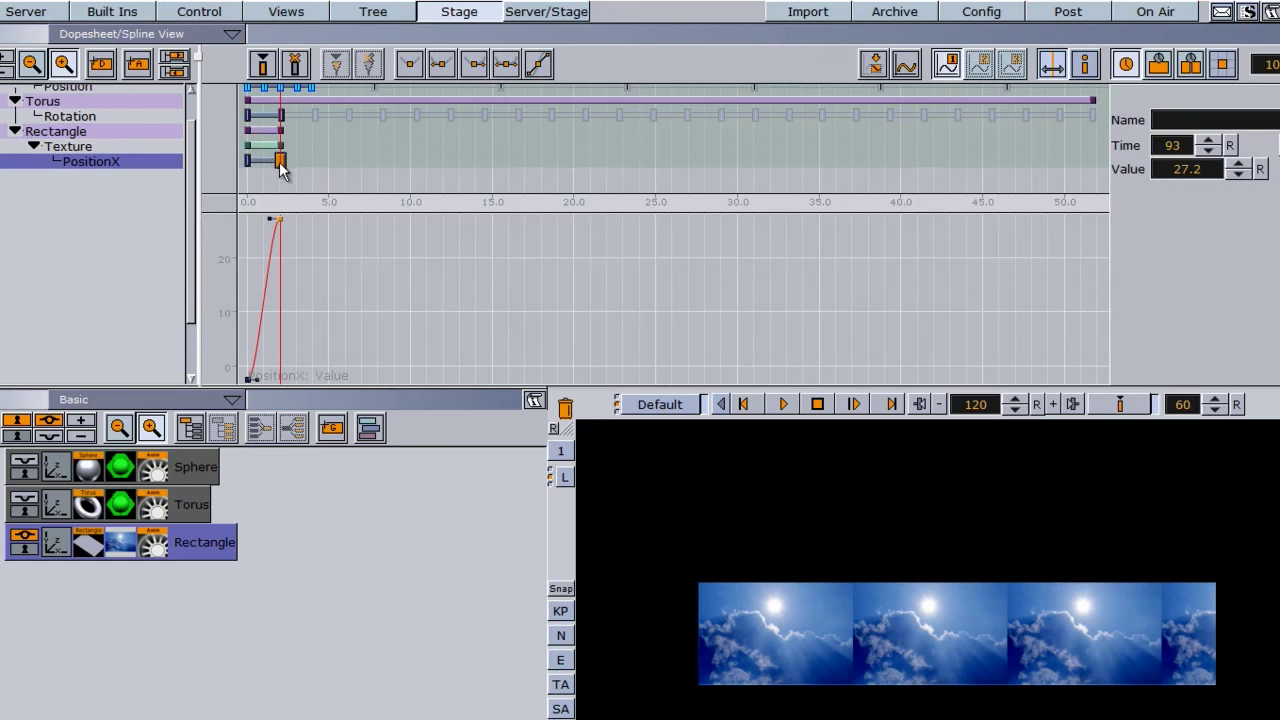
- Enable the OUT loop on the PositionX animation with a count of 19 and preview it
{"action": "left_click", "coordinate": [265, 162]}
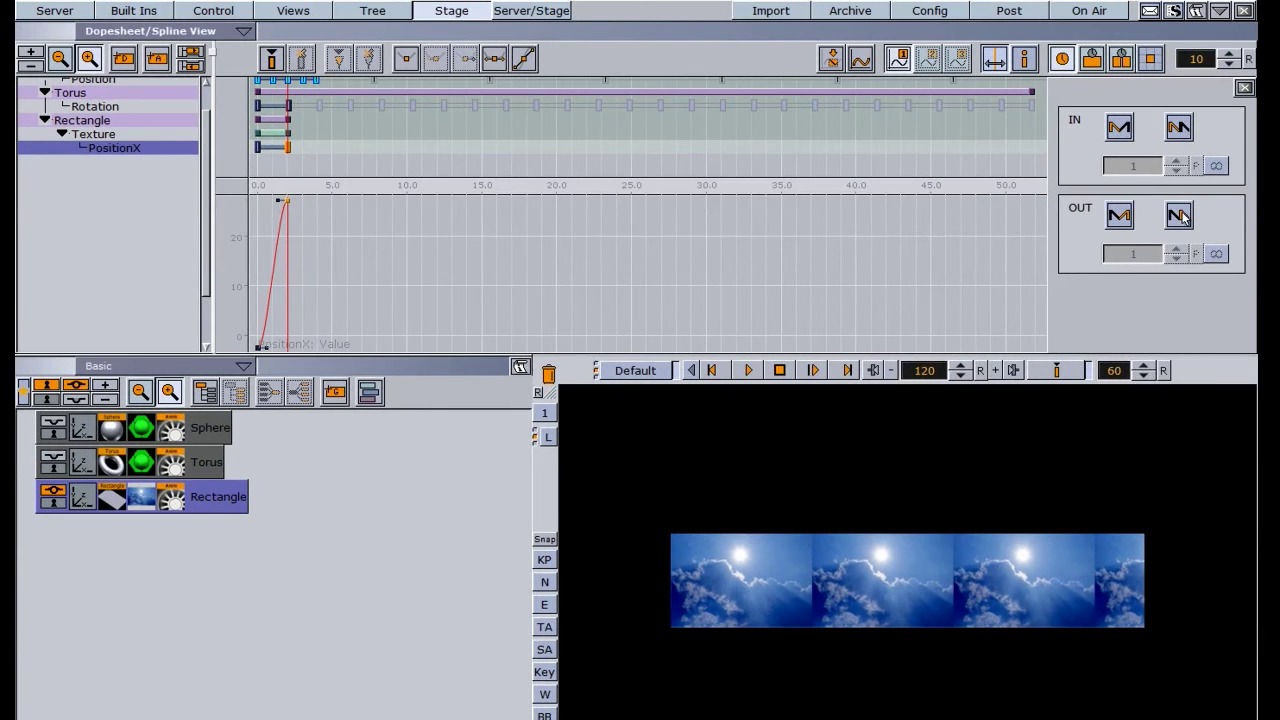
{"action": "left_click", "coordinate": [1180, 217]}
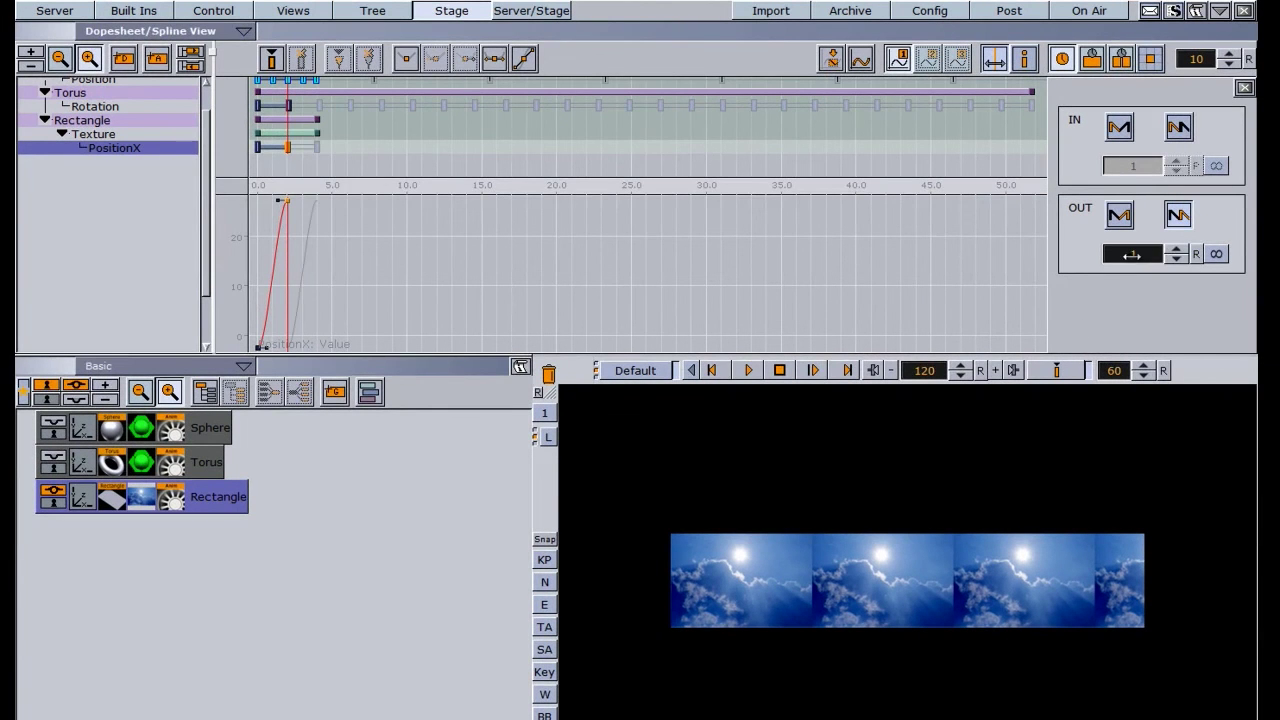
{"action": "left_click_drag", "start_coordinate": [1130, 255], "coordinate": [1140, 255]}
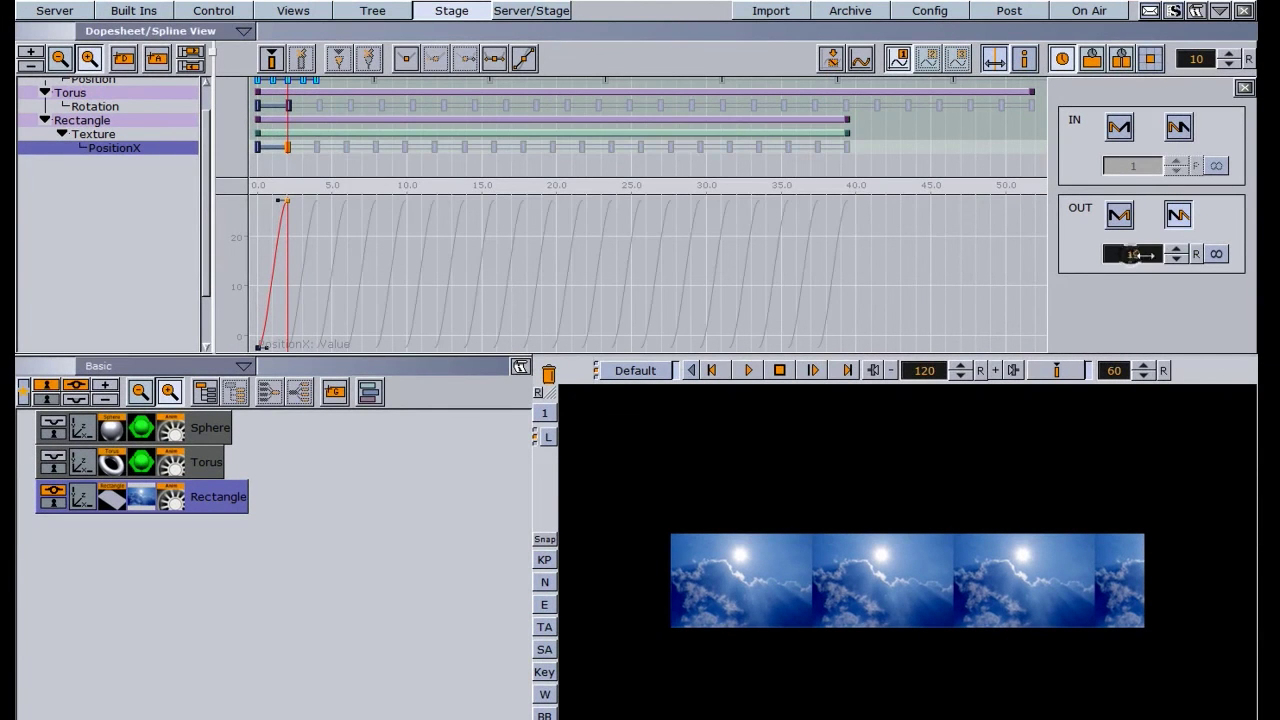
{"action": "left_click", "coordinate": [748, 371]}
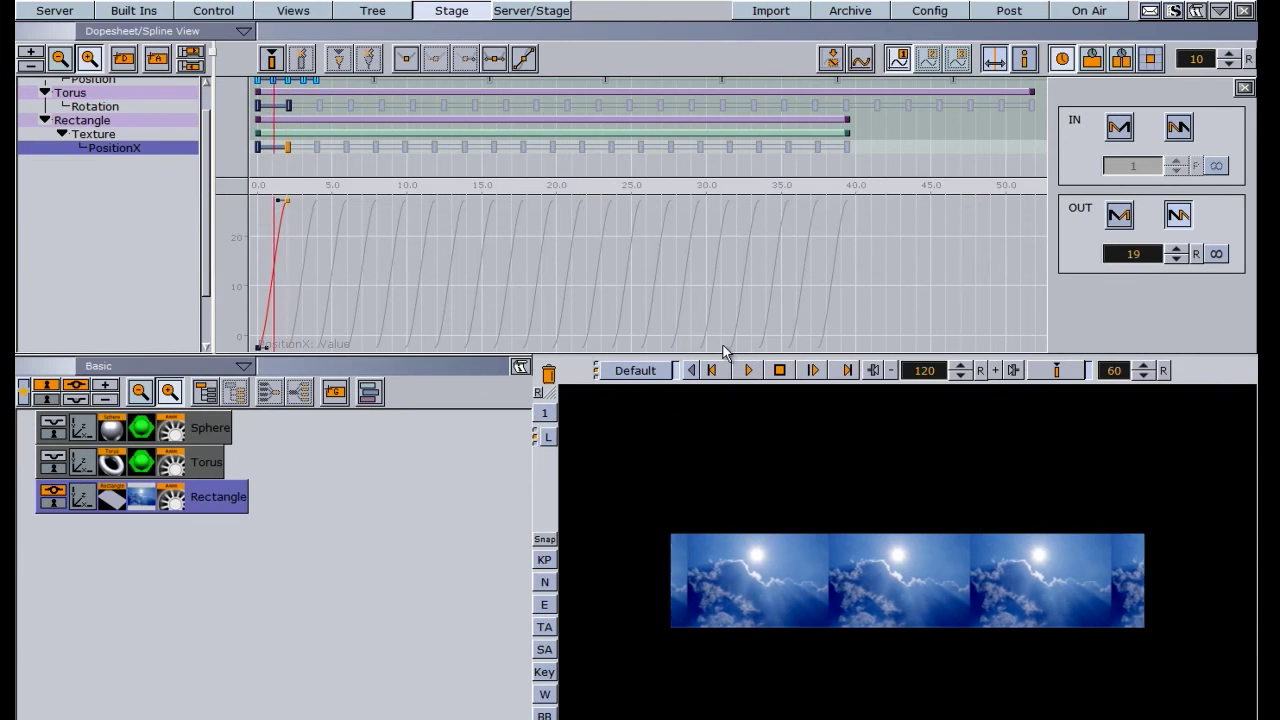
{"action": "left_click", "coordinate": [780, 371]}
- Make both PositionX keyframes Linear for a constant scrolling rate
{"action": "left_click", "coordinate": [288, 149]}
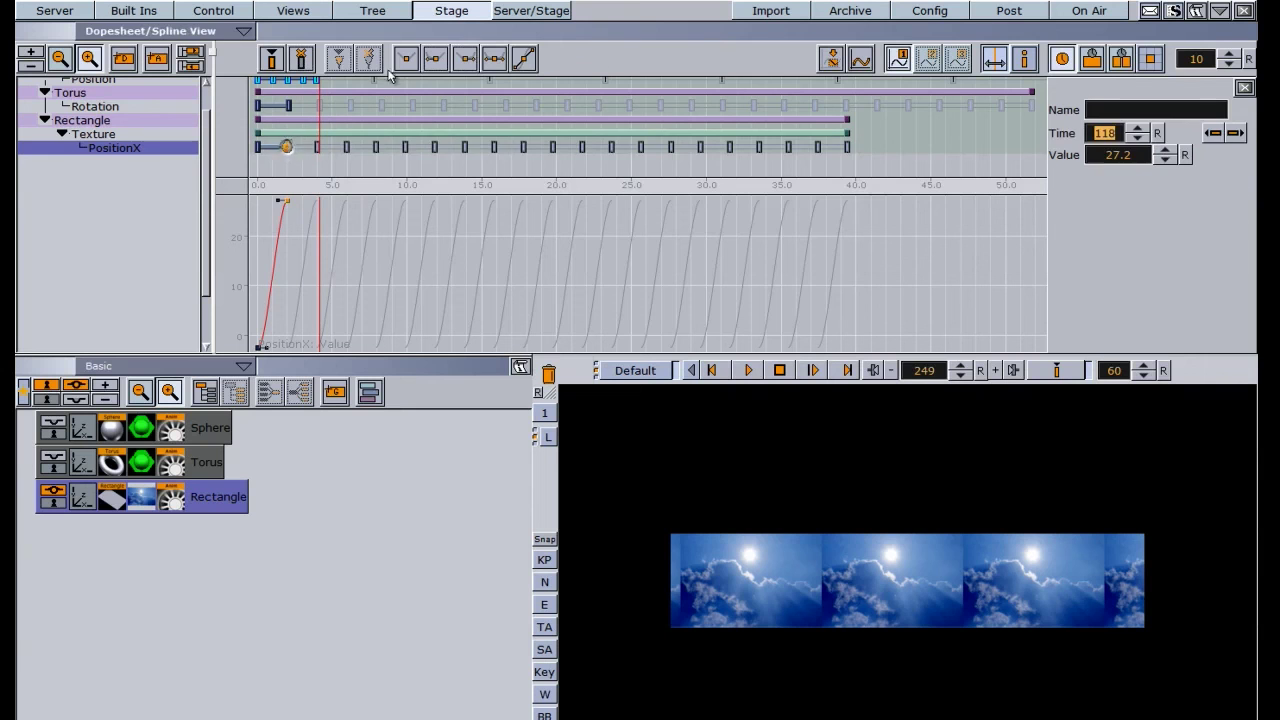
{"action": "left_click", "coordinate": [258, 147]}
{"action": "left_click", "coordinate": [406, 58]}
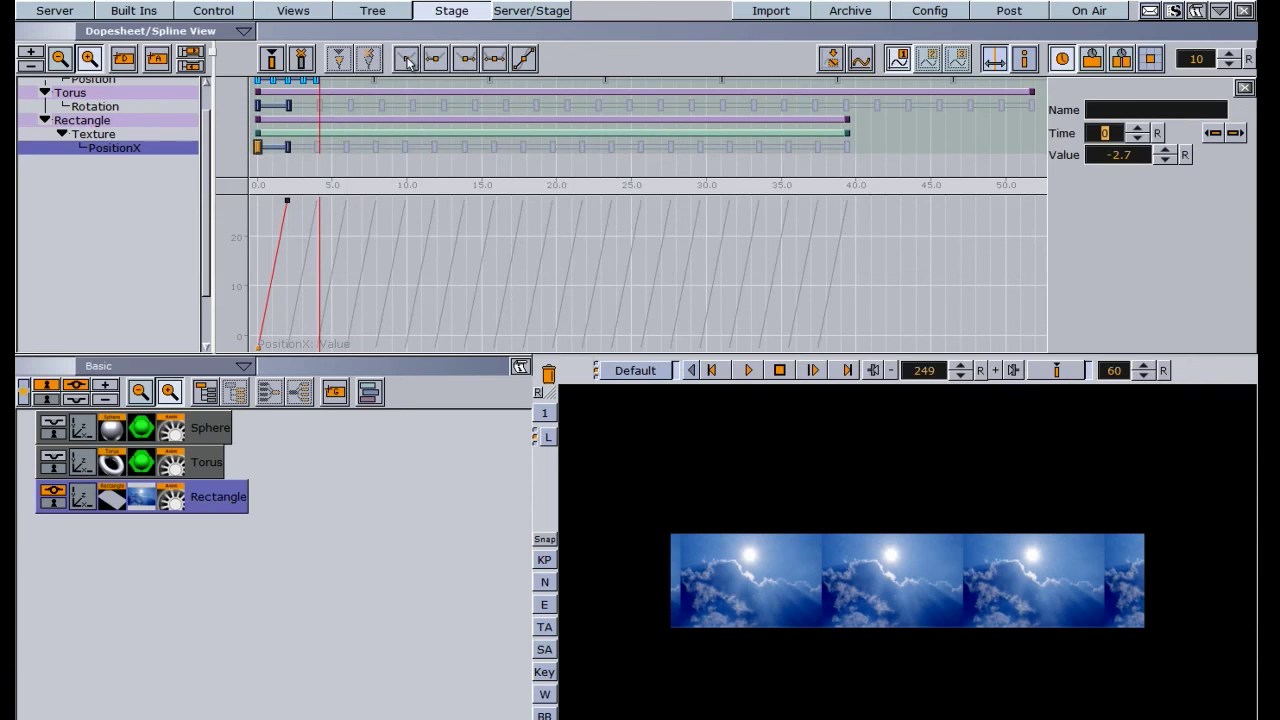
- Preview the loop, then try an end PositionX keyframe value of 32.1 and replay
{"action": "left_click", "coordinate": [752, 371]}
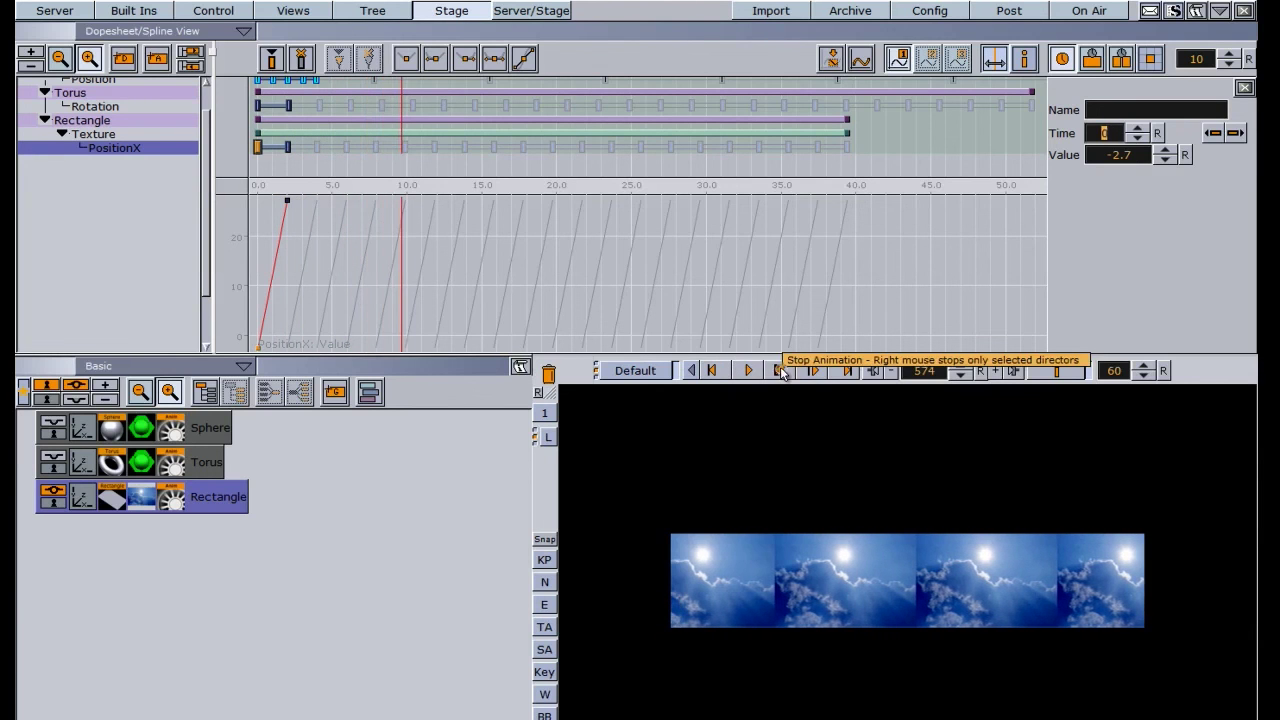
{"action": "left_click", "coordinate": [781, 370]}
{"action": "left_click", "coordinate": [287, 148]}
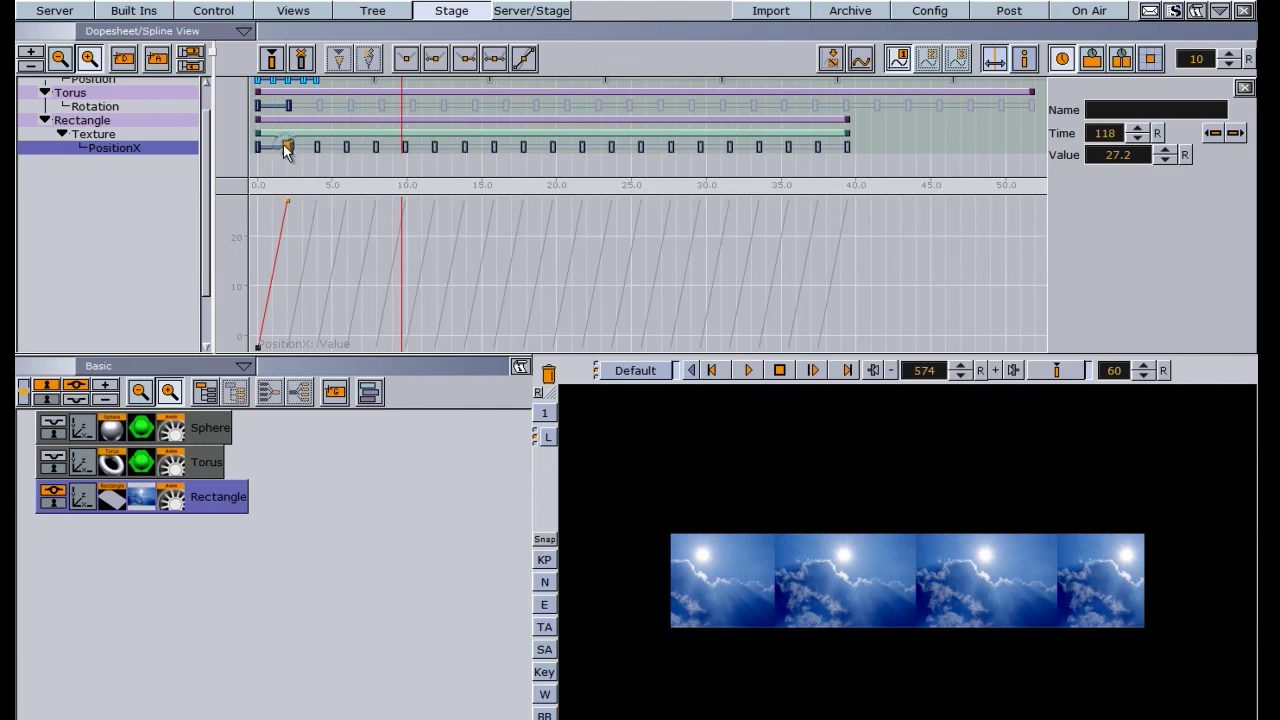
{"action": "left_click_drag", "start_coordinate": [1112, 163], "coordinate": [1151, 157]}
{"action": "left_click", "coordinate": [752, 370]}
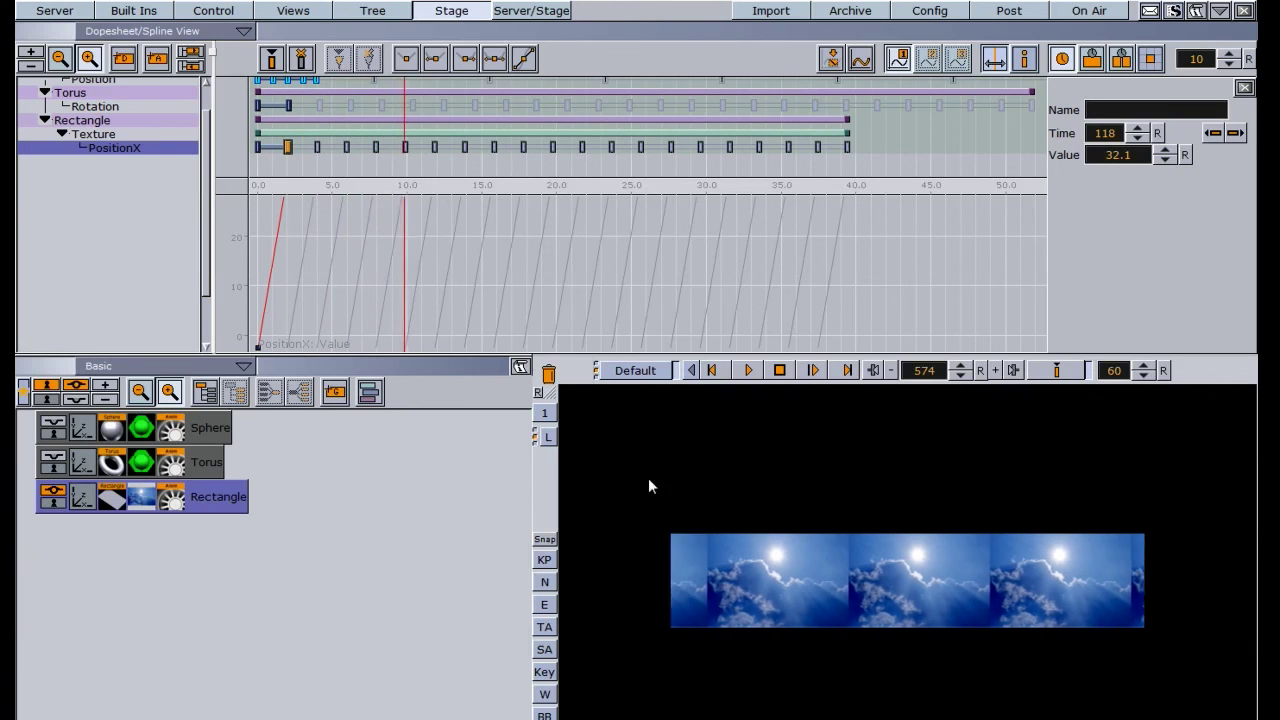
{"action": "left_click", "coordinate": [779, 371]}
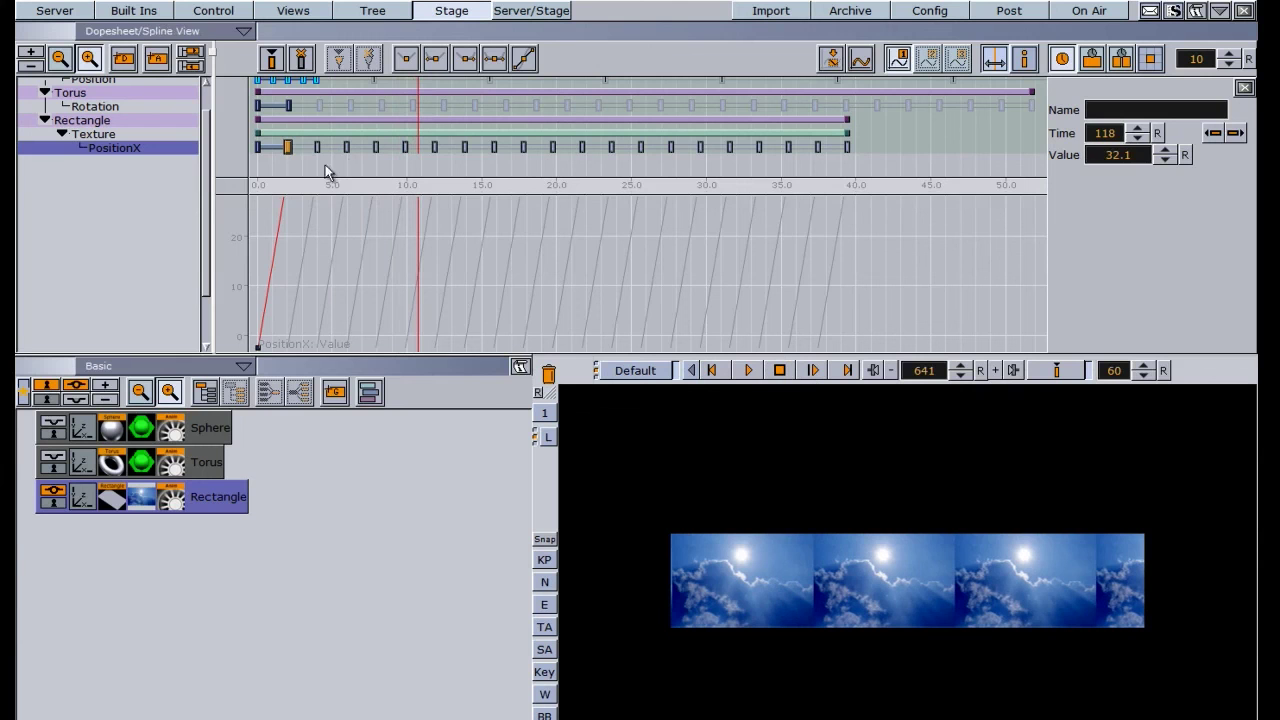
- Set the end PositionX keyframe value back to 27.2 and replay the animation
{"action": "left_click", "coordinate": [288, 148]}
{"action": "left_click", "coordinate": [1104, 157]}
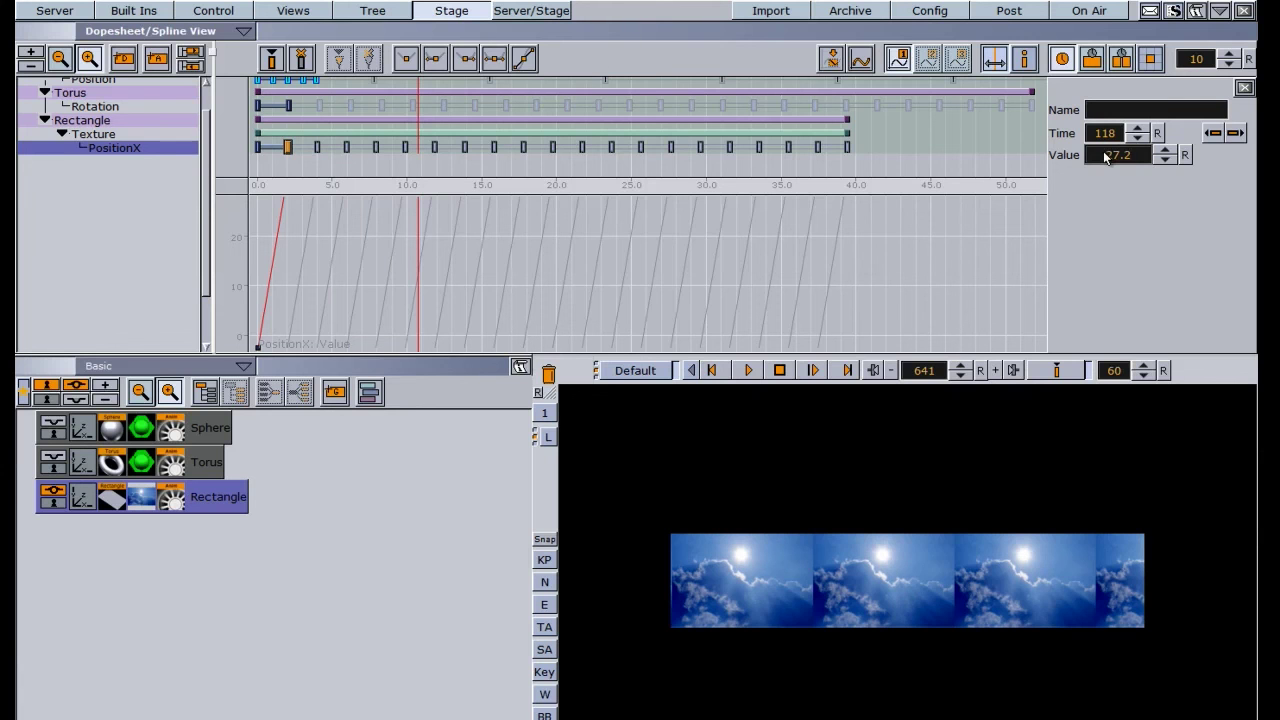
{"action": "key", "text": "Return"}
{"action": "left_click", "coordinate": [748, 371]}
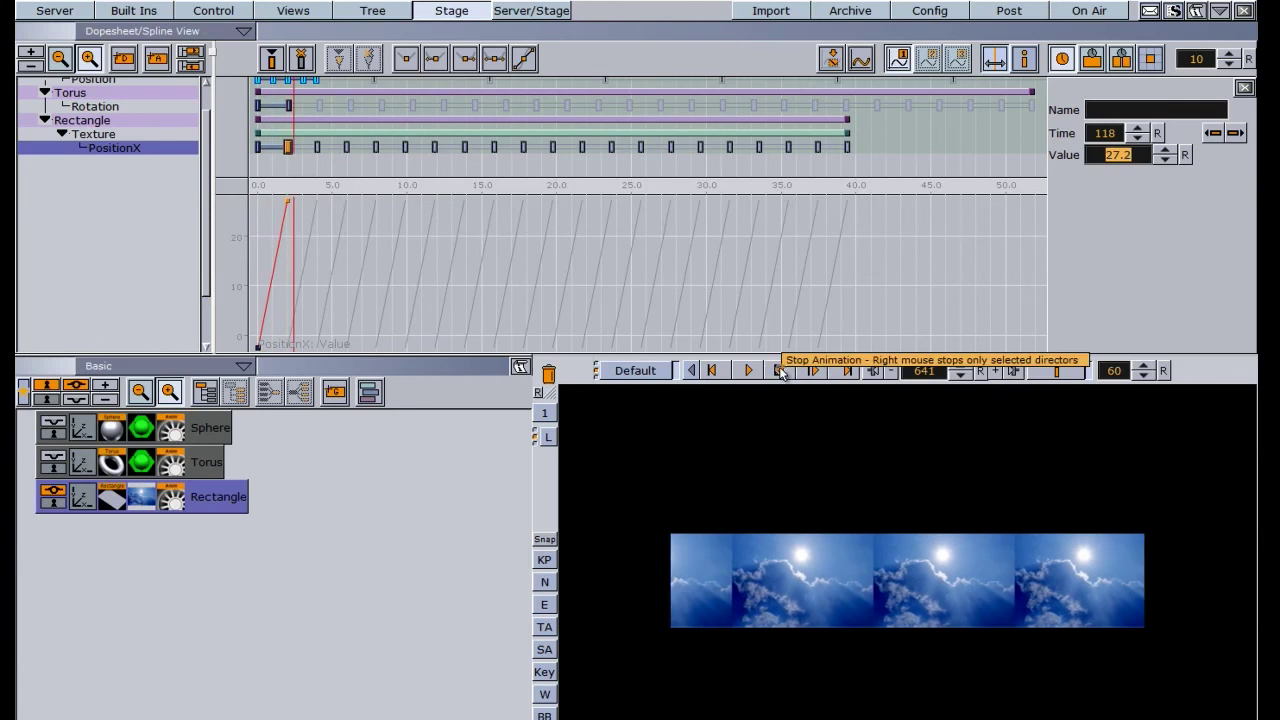
{"action": "left_click", "coordinate": [780, 371]}
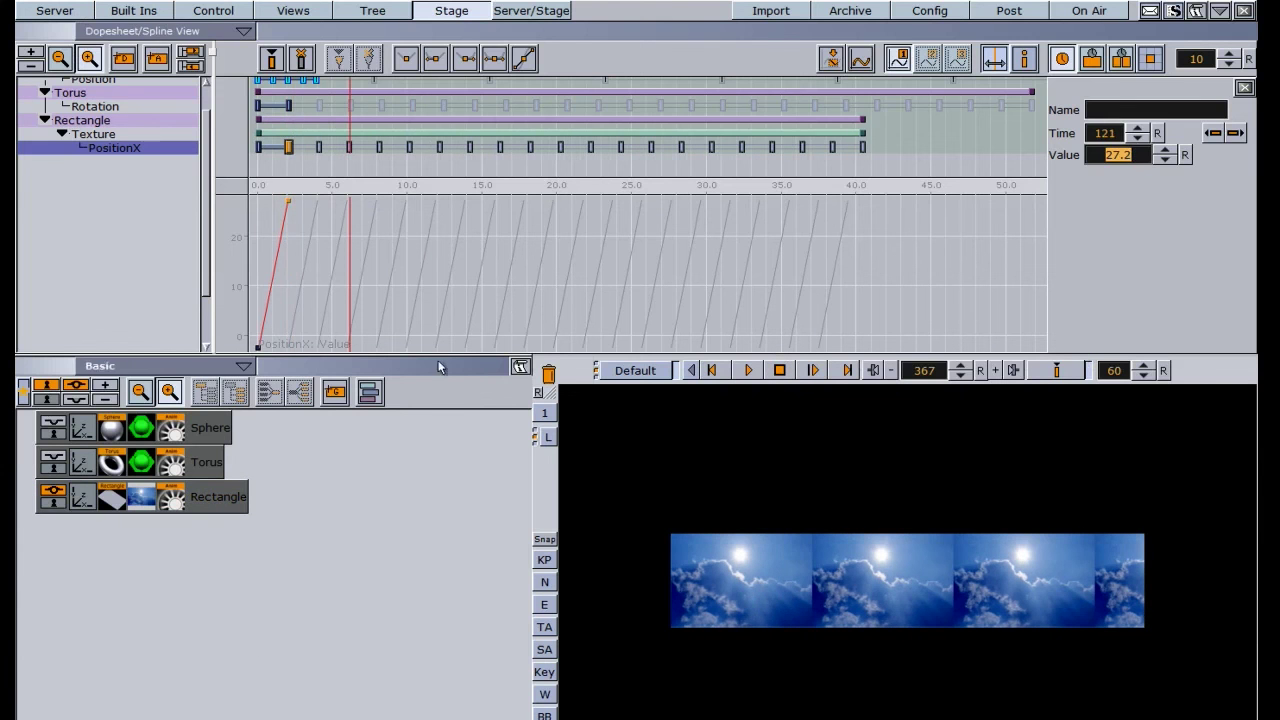
- Swap in the United_States image from Pics as the Rectangle's texture with Reflection mapping
{"action": "left_click", "coordinate": [82, 12]}
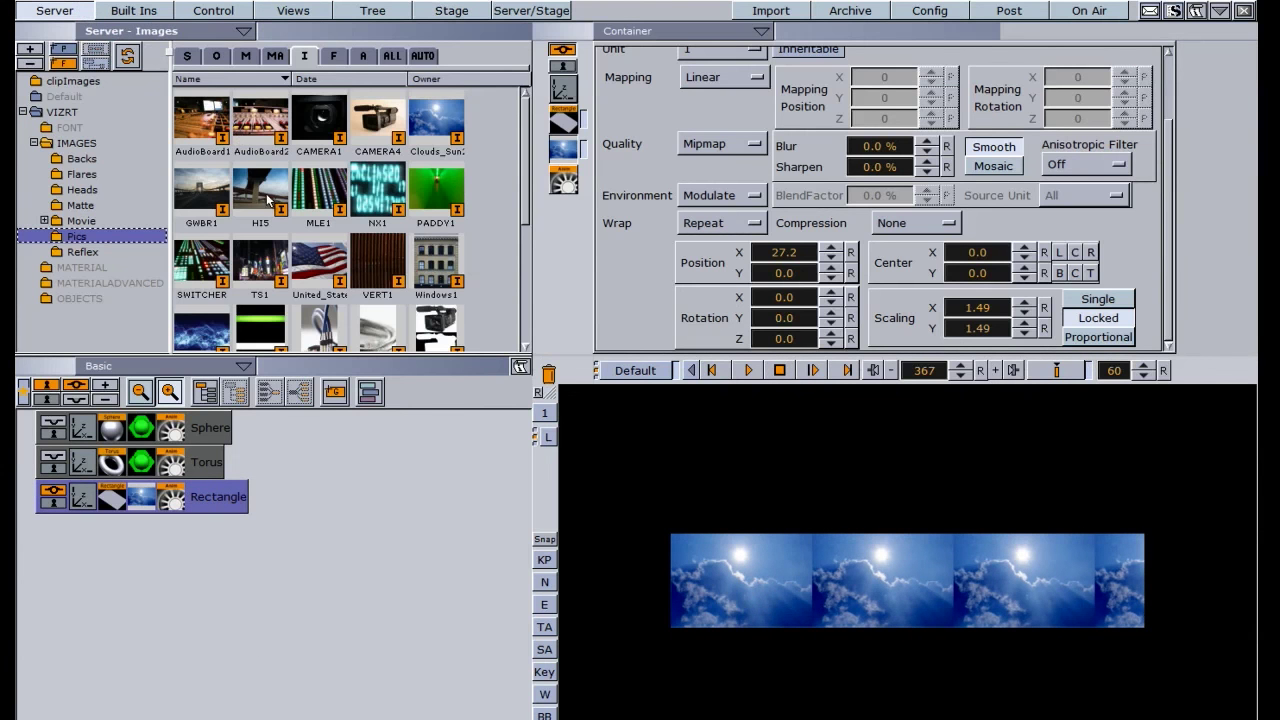
{"action": "left_click_drag", "start_coordinate": [318, 262], "coordinate": [141, 496]}
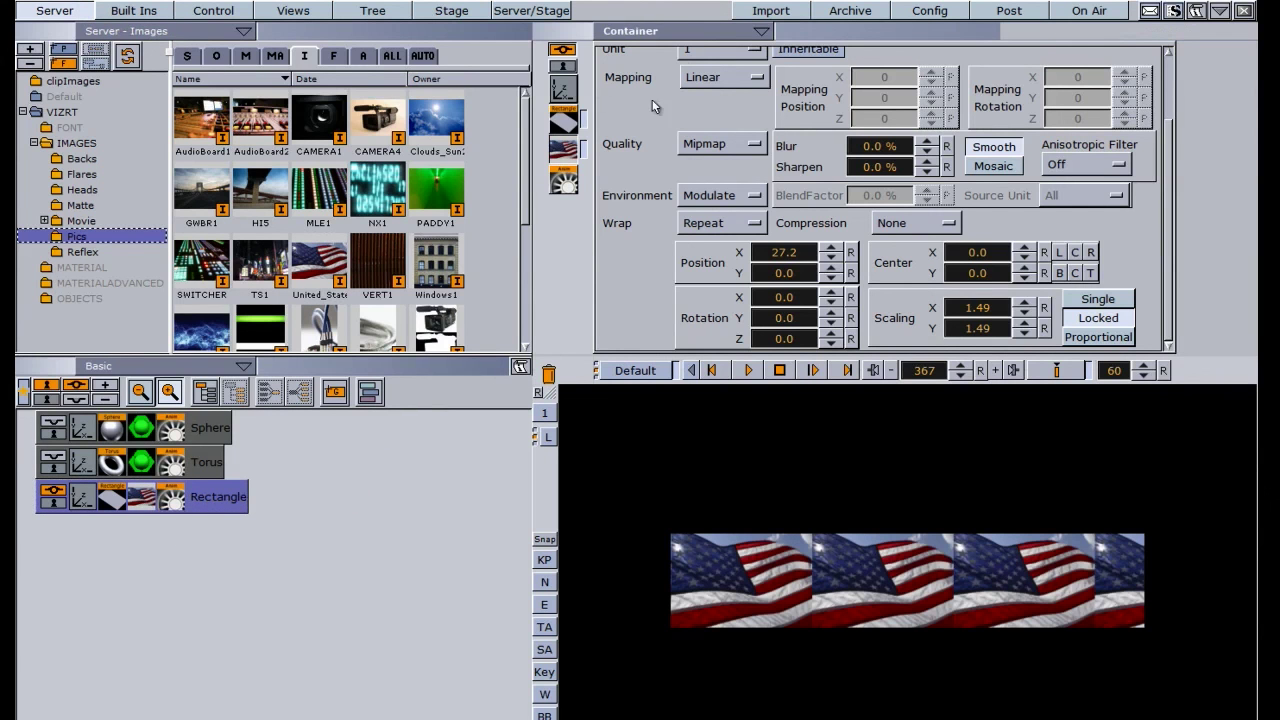
{"action": "left_click", "coordinate": [718, 79]}
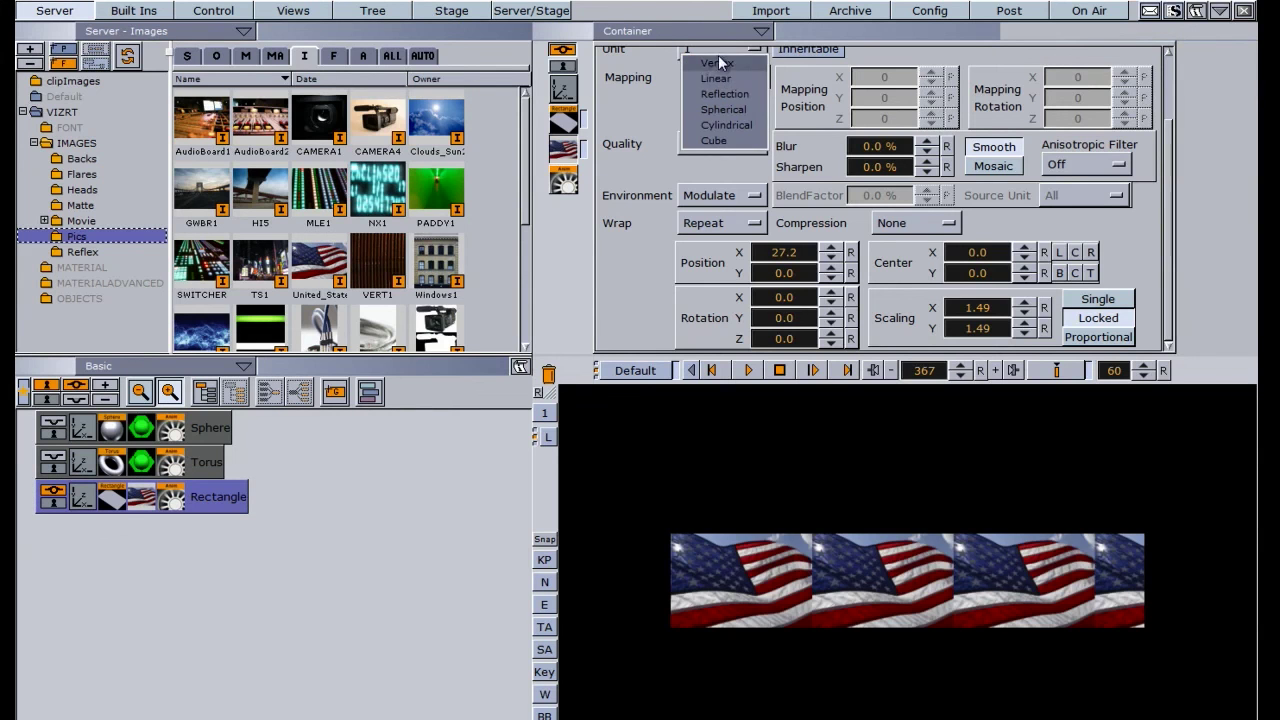
{"action": "left_click", "coordinate": [718, 55]}
{"action": "left_click", "coordinate": [715, 80]}
{"action": "left_click", "coordinate": [708, 108]}
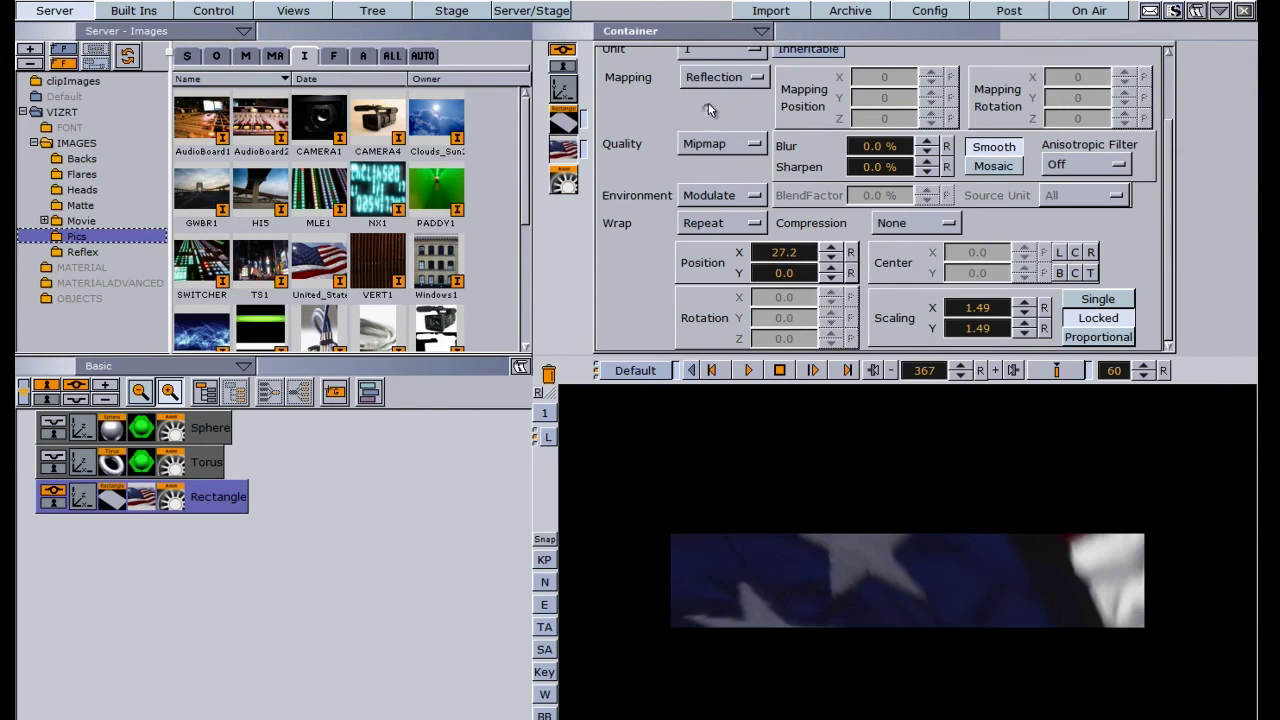